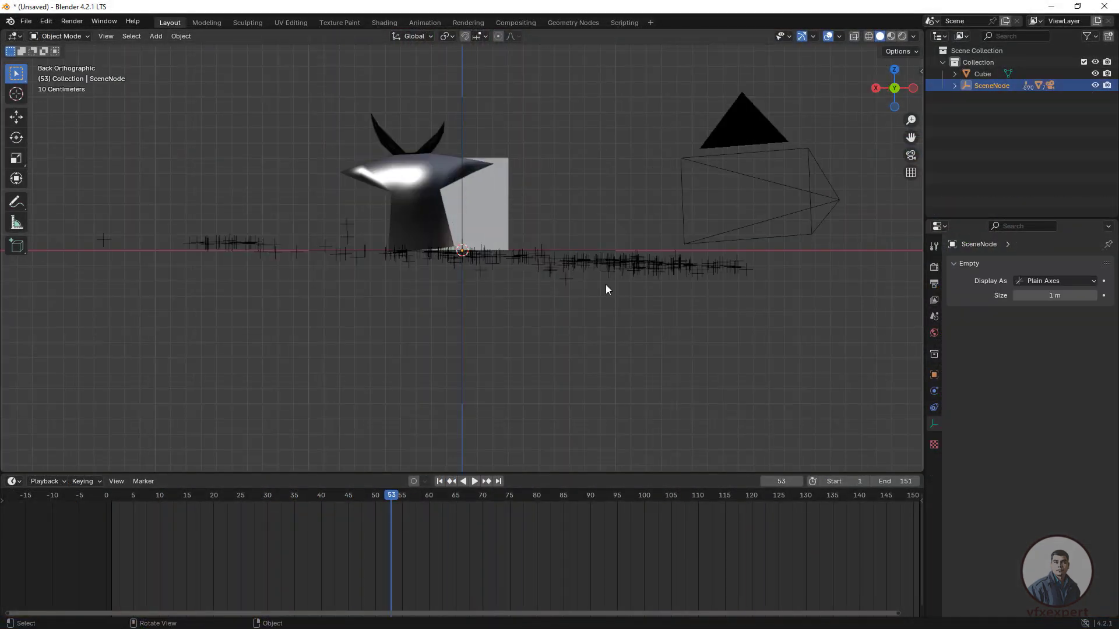
key(r)
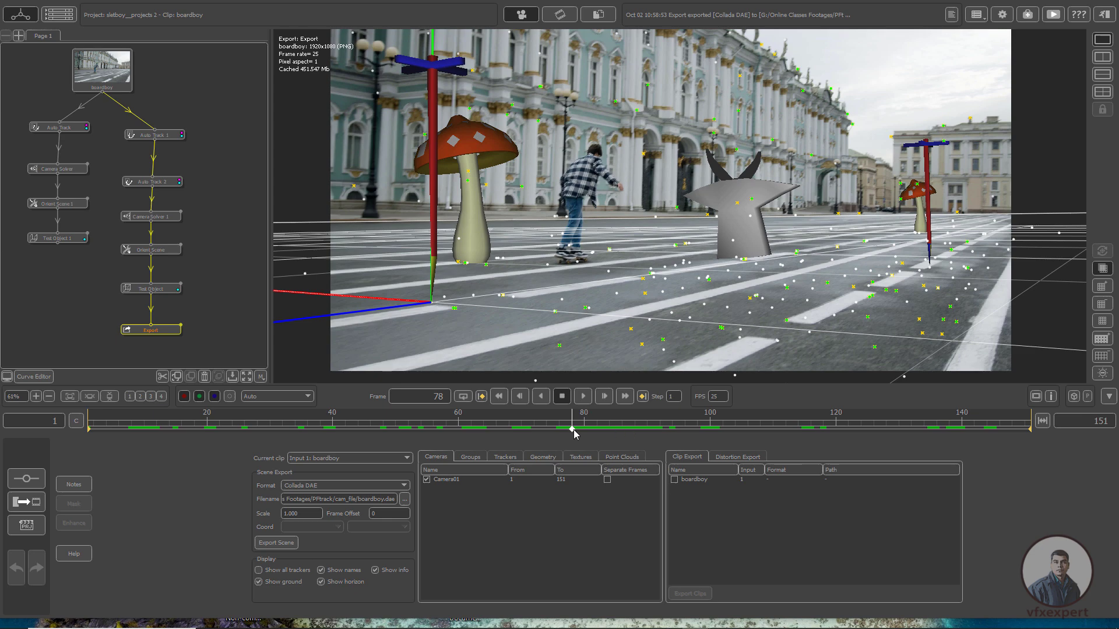
mouse_move(572, 430)
mouse_down()
mouse_move(969, 432)
mouse_move(673, 418)
mouse_move(593, 428)
mouse_up()
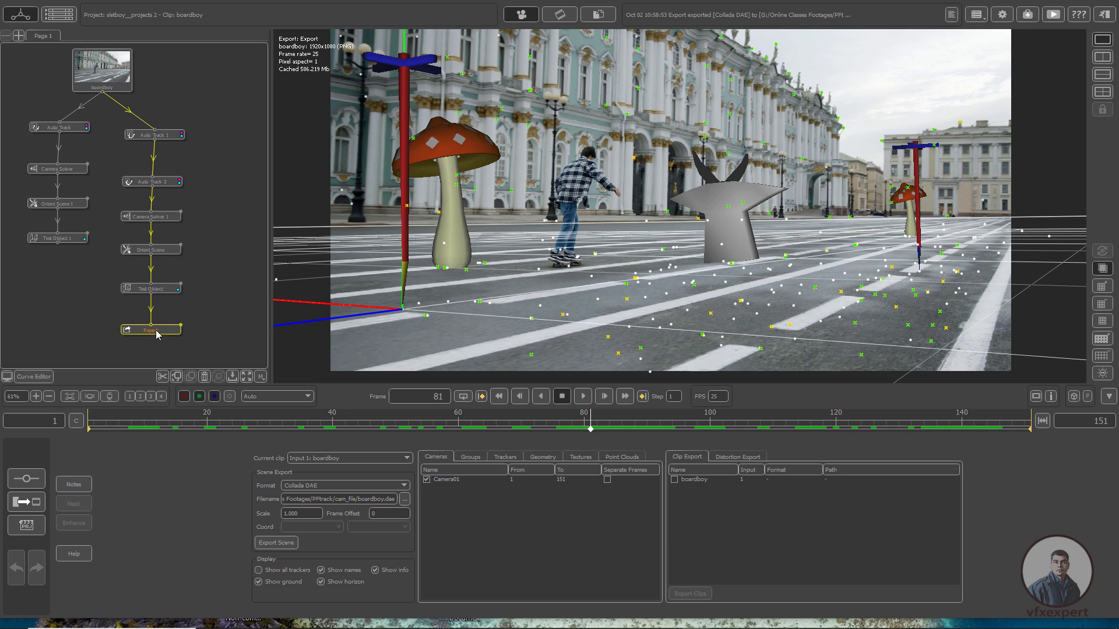
- Move the existing Export node aside, then attach a second Export node to the Test Object node and place it below
drag(170, 333, 135, 335)
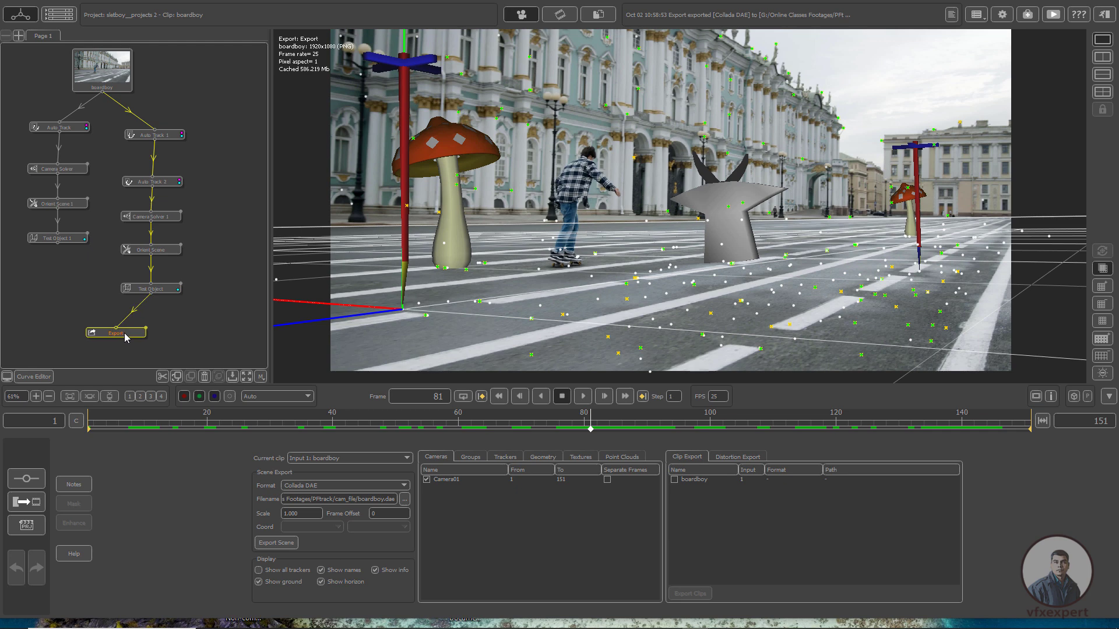
right_click(164, 289)
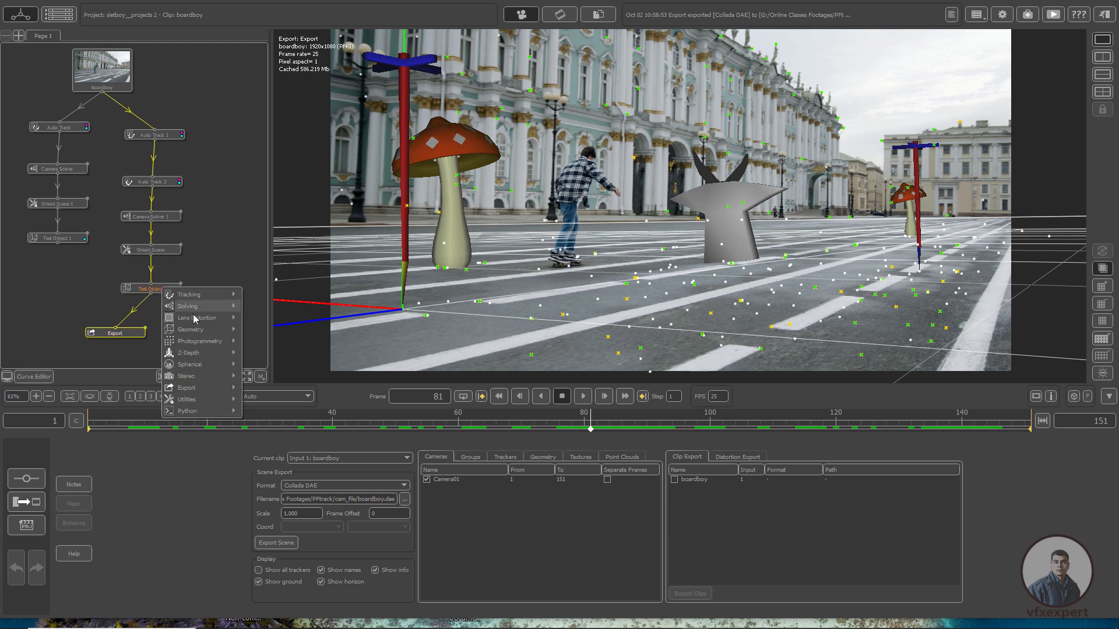
click(180, 325)
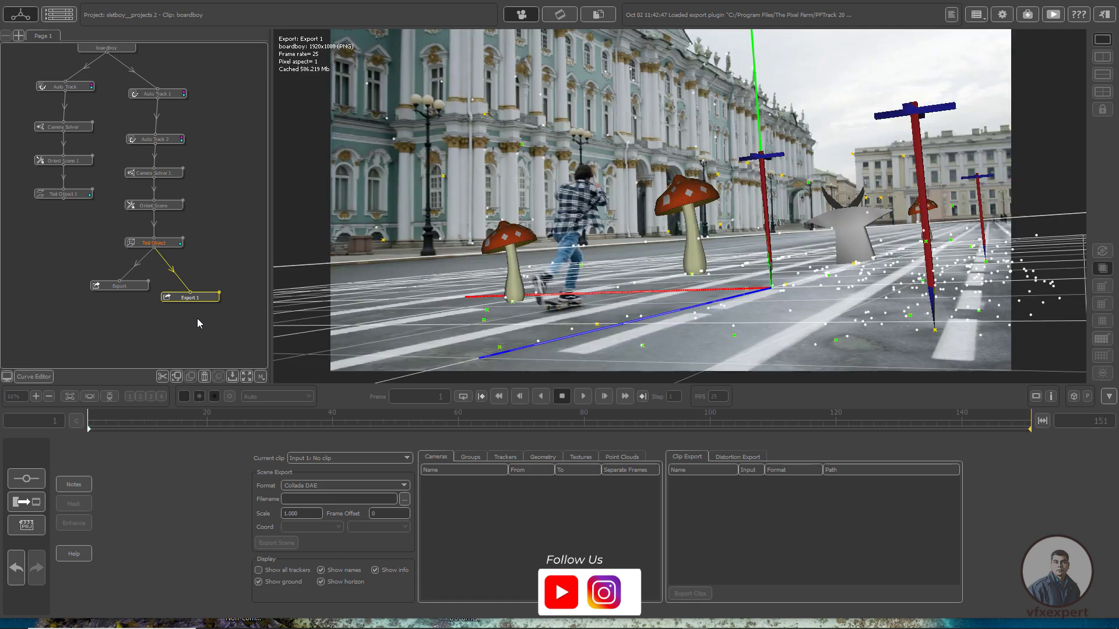
drag(199, 299, 202, 318)
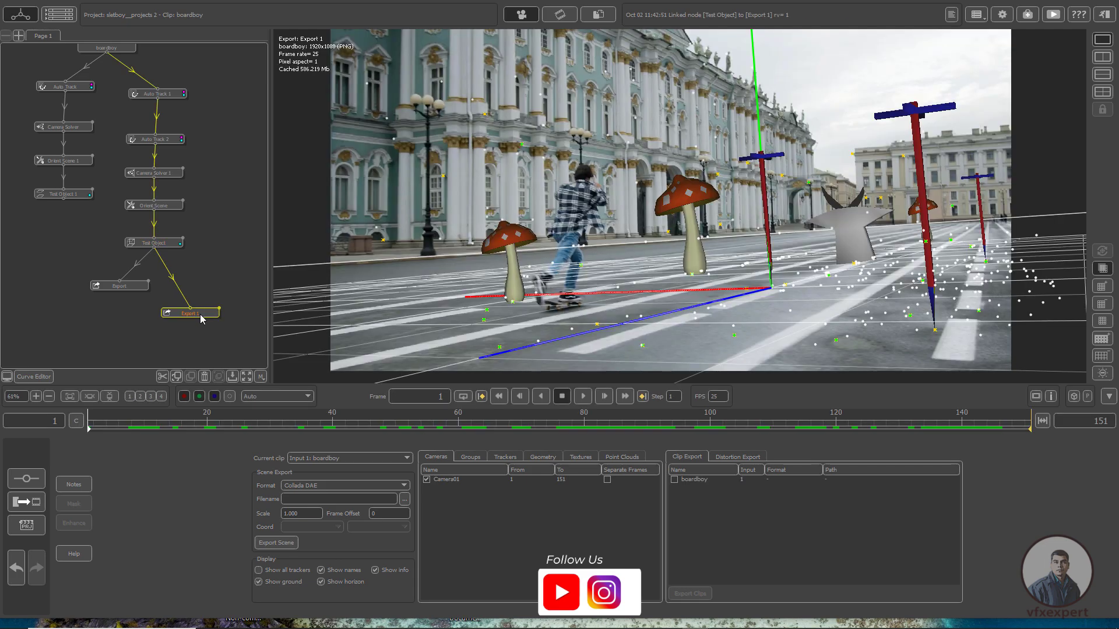
- Choose Collada DAE as the scene export format for the new Export node
click(386, 485)
click(386, 484)
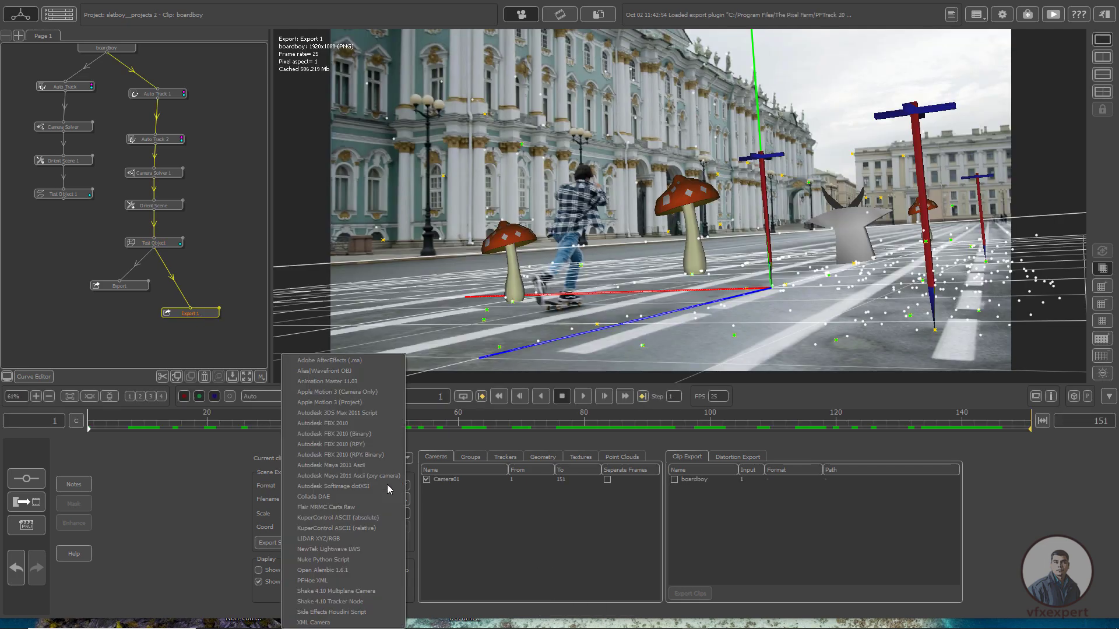
click(322, 497)
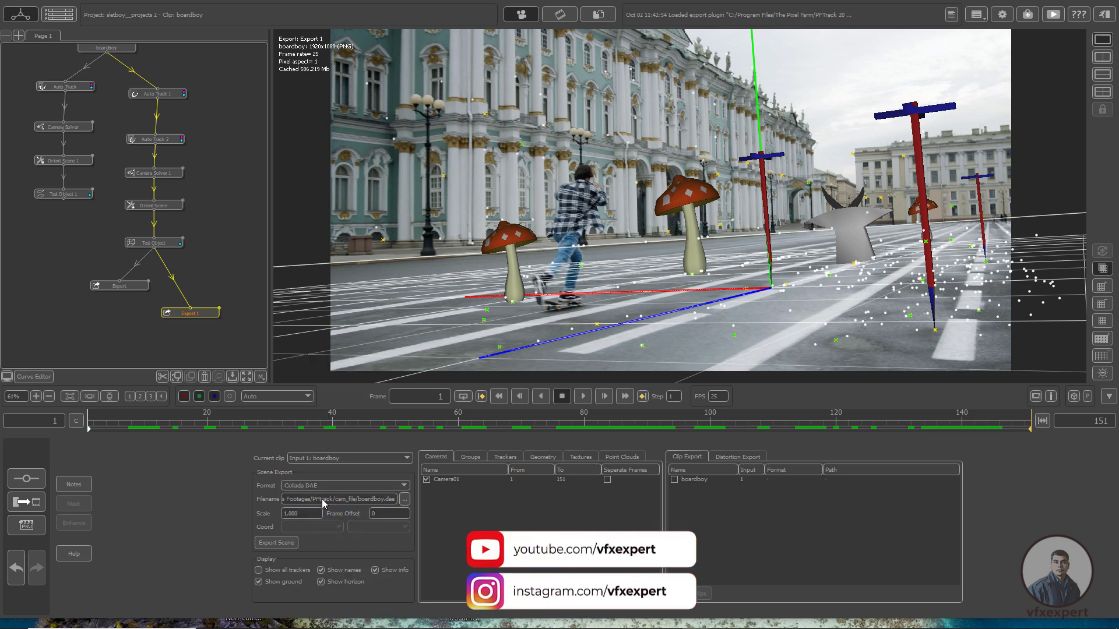
- Set the export file to boardboy.dae in the PFtrack cam_file folder and export the scene
click(404, 499)
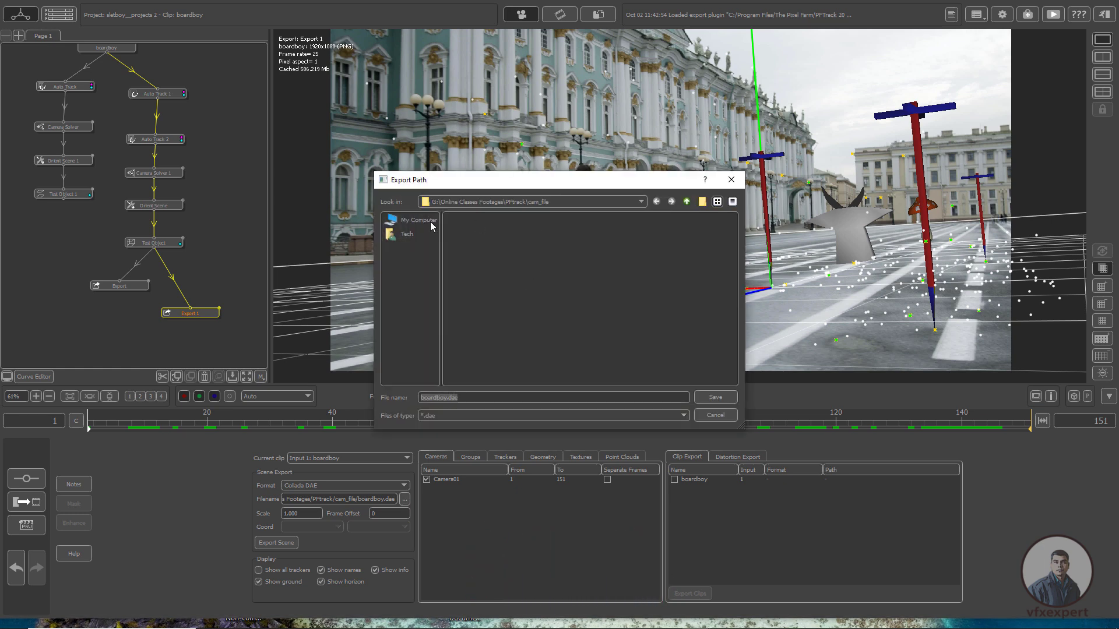
click(686, 202)
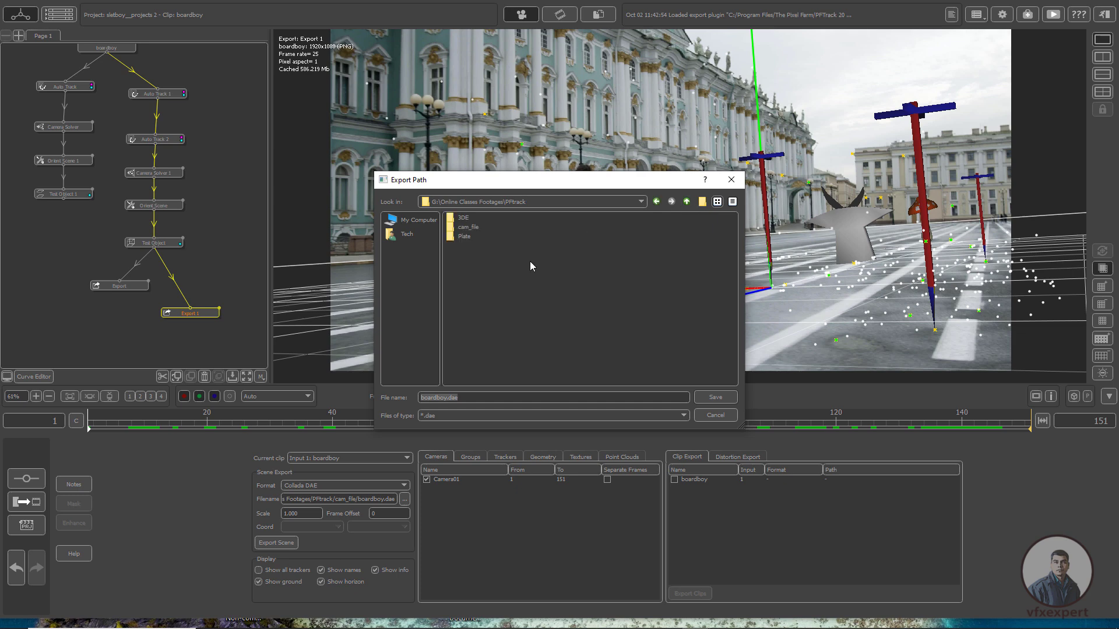
double_click(473, 227)
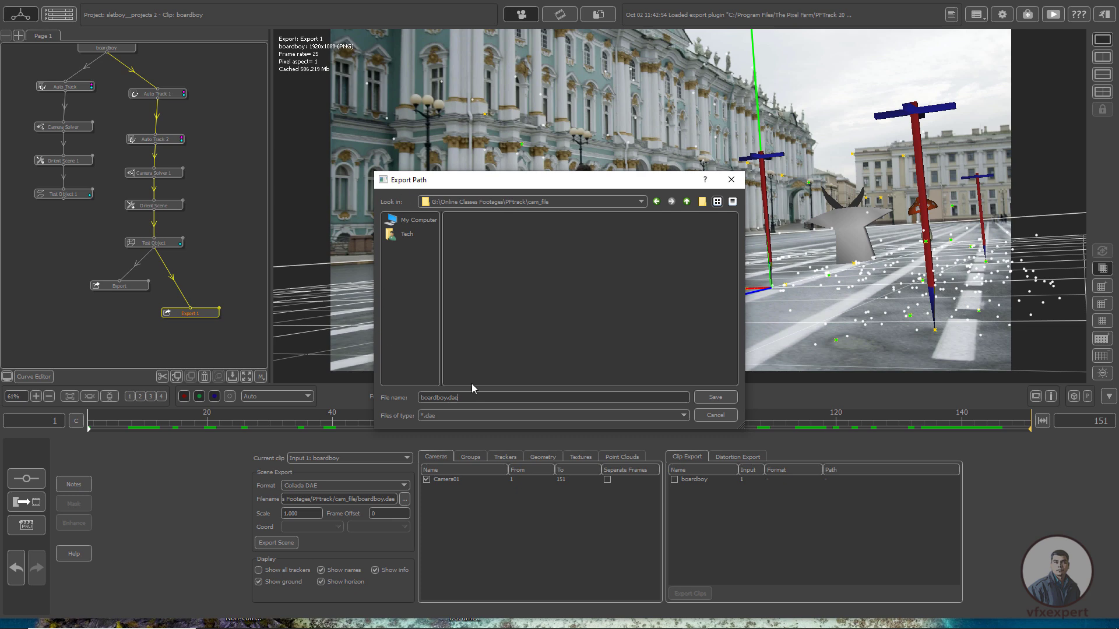
click(708, 398)
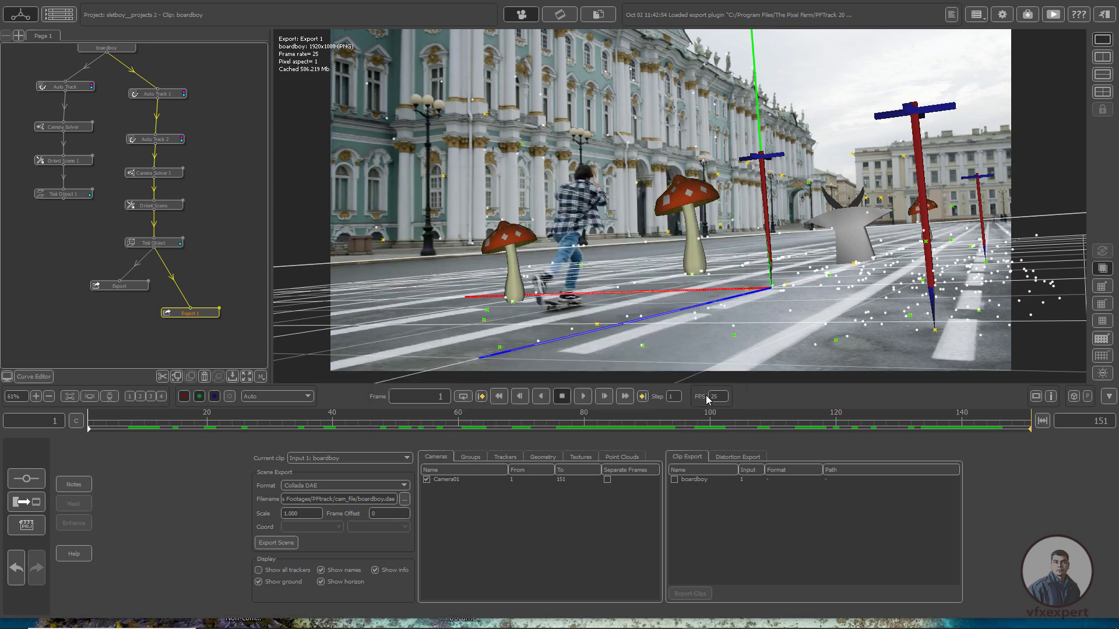
click(285, 543)
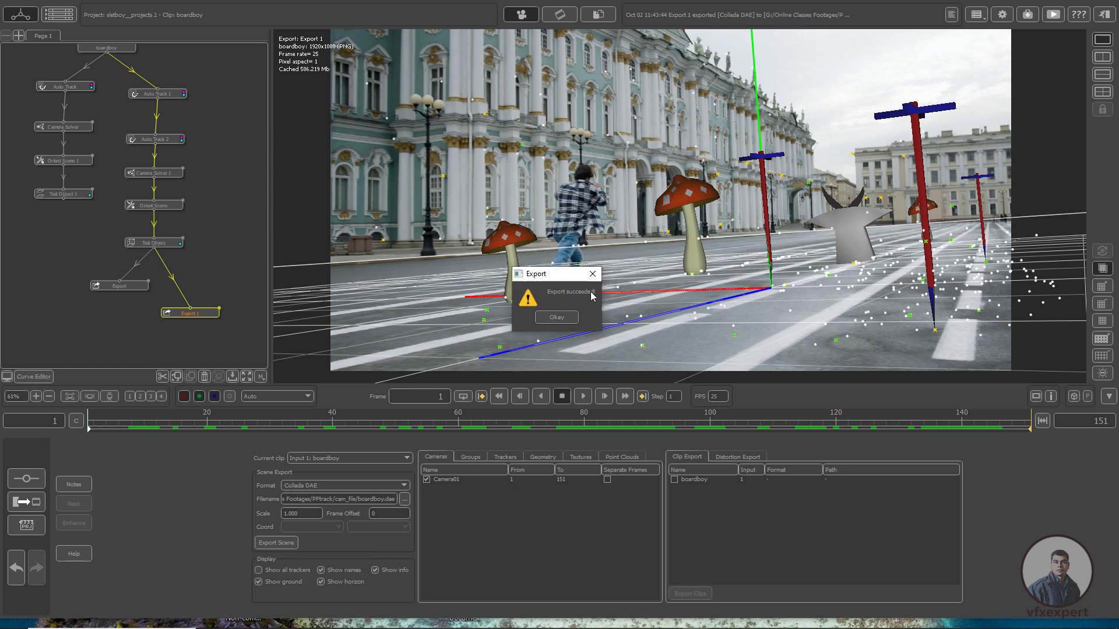
click(563, 318)
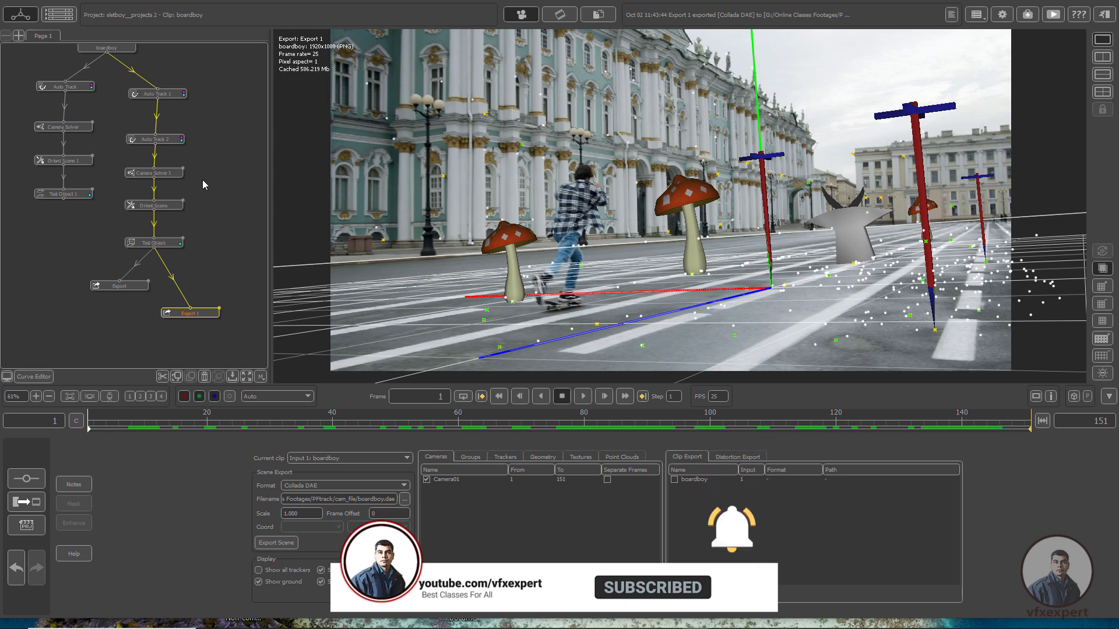
click(95, 424)
drag(95, 424, 88, 424)
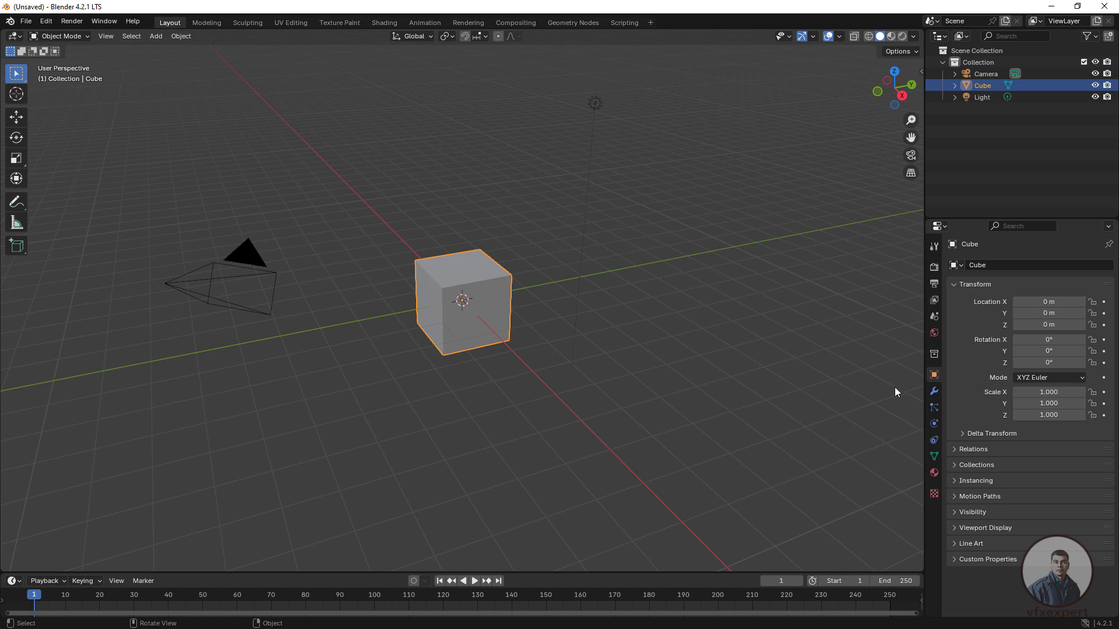
- In Blender, set the scene's output frame rate to 25 fps and the end frame to 151
click(934, 284)
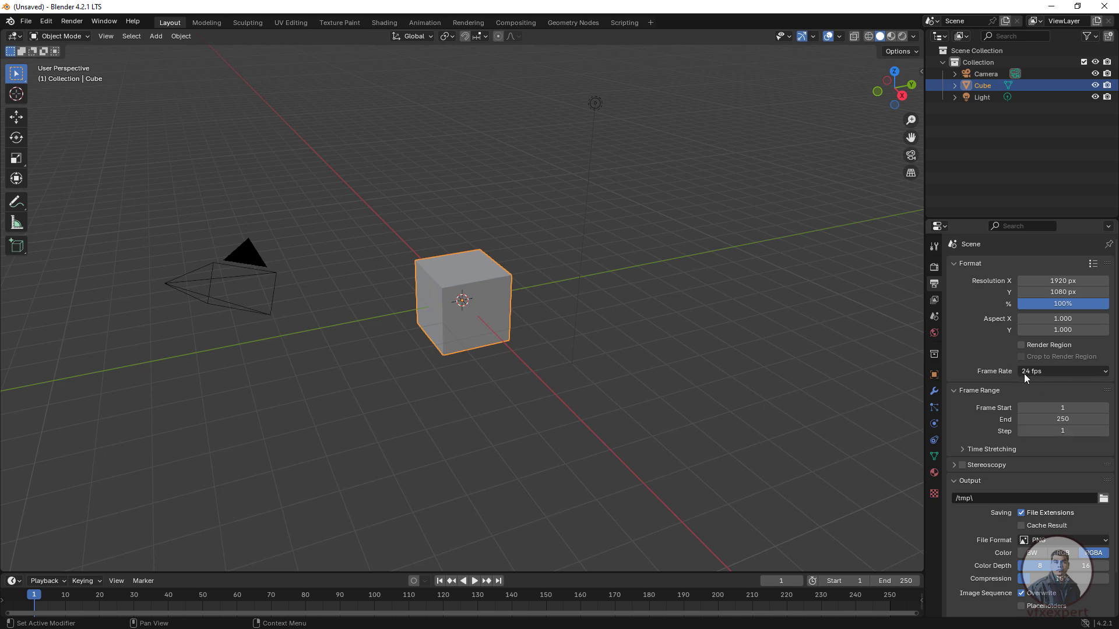
click(1044, 371)
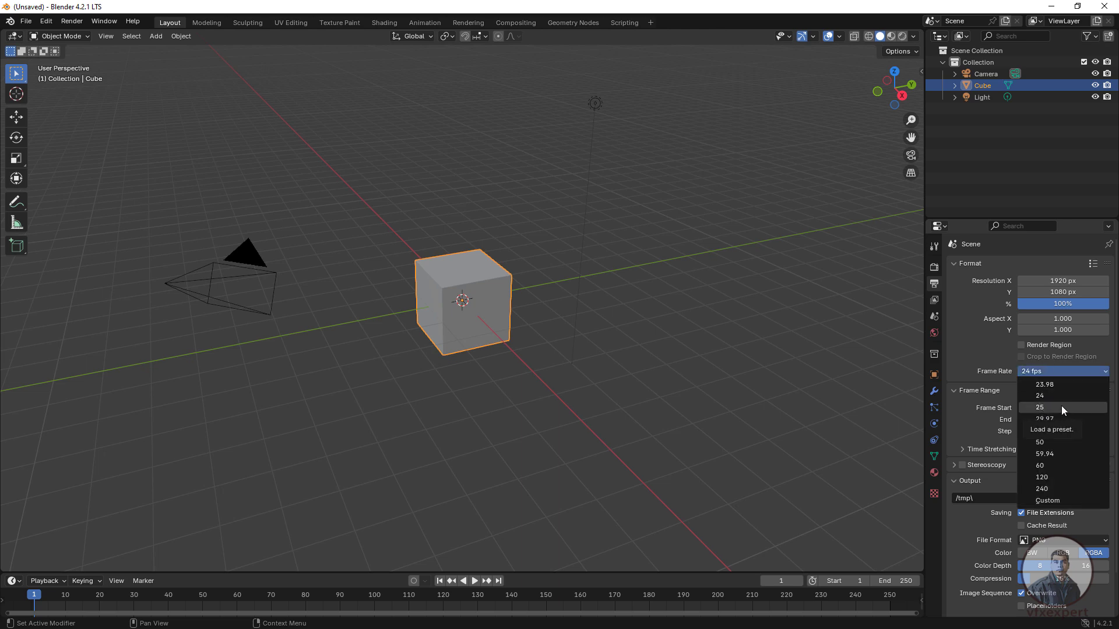
click(1054, 406)
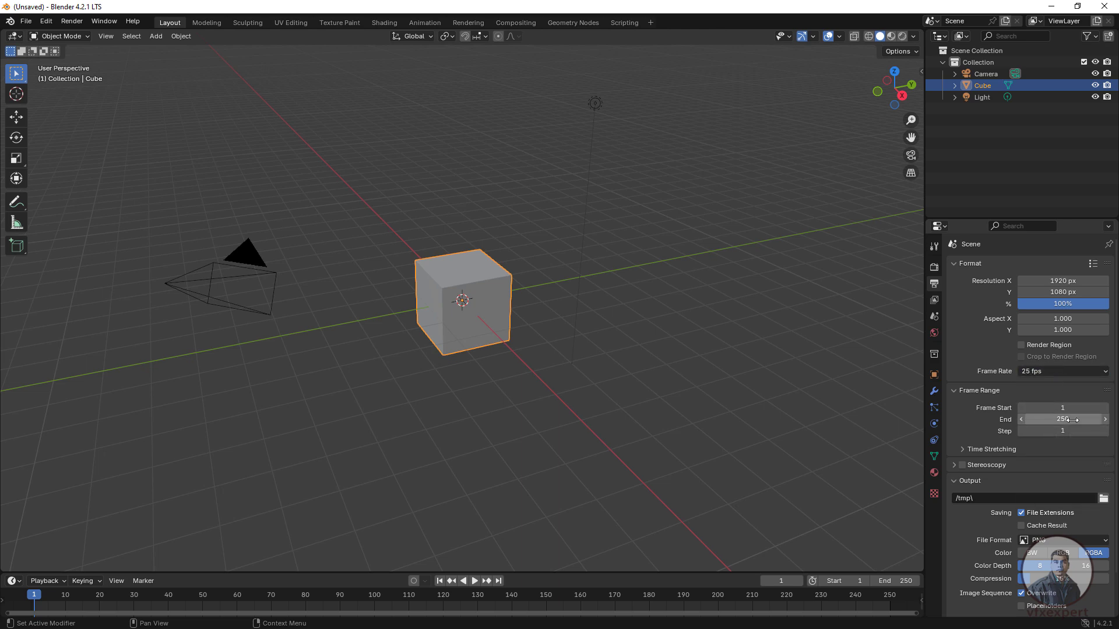
double_click(1072, 420)
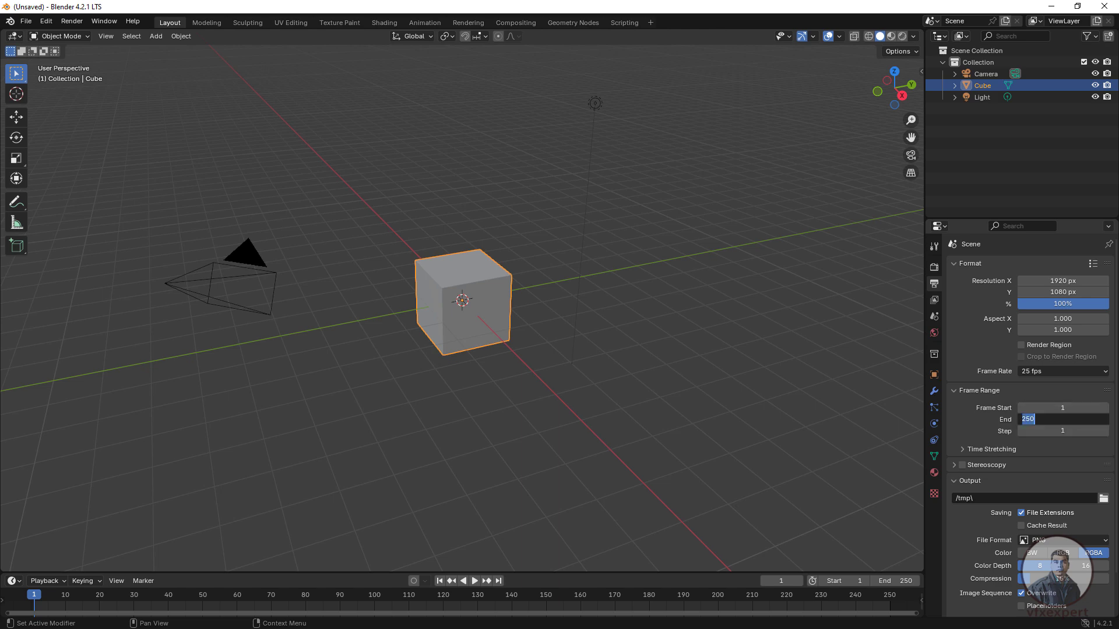
text(1)
text(51)
key(Return)
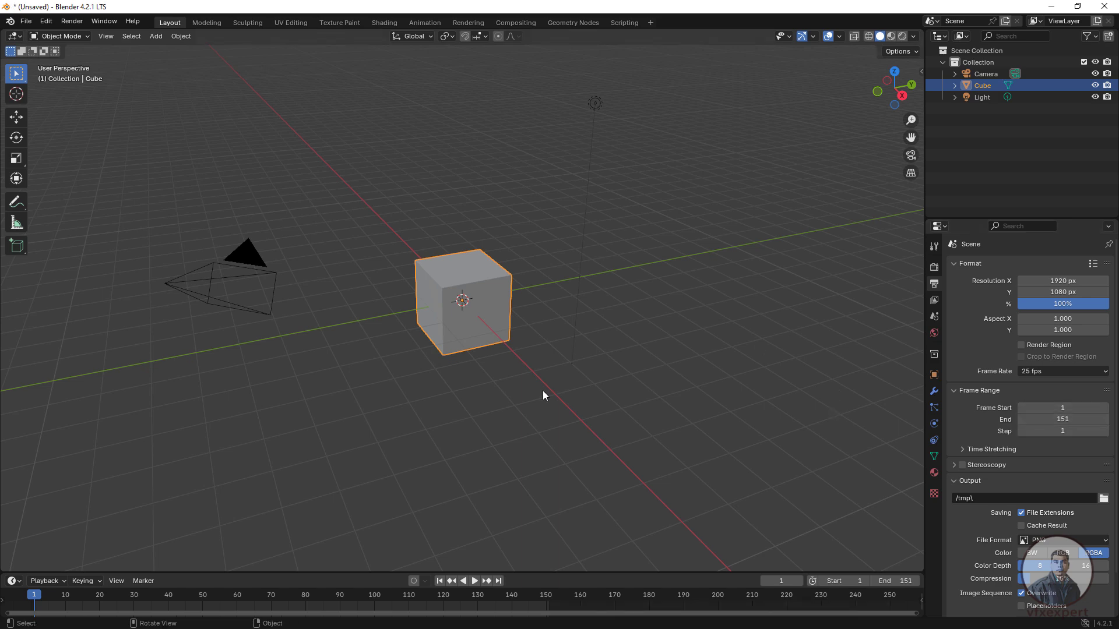
- Delete all default objects from the scene: the camera, the cube and the light
click(588, 358)
key(a)
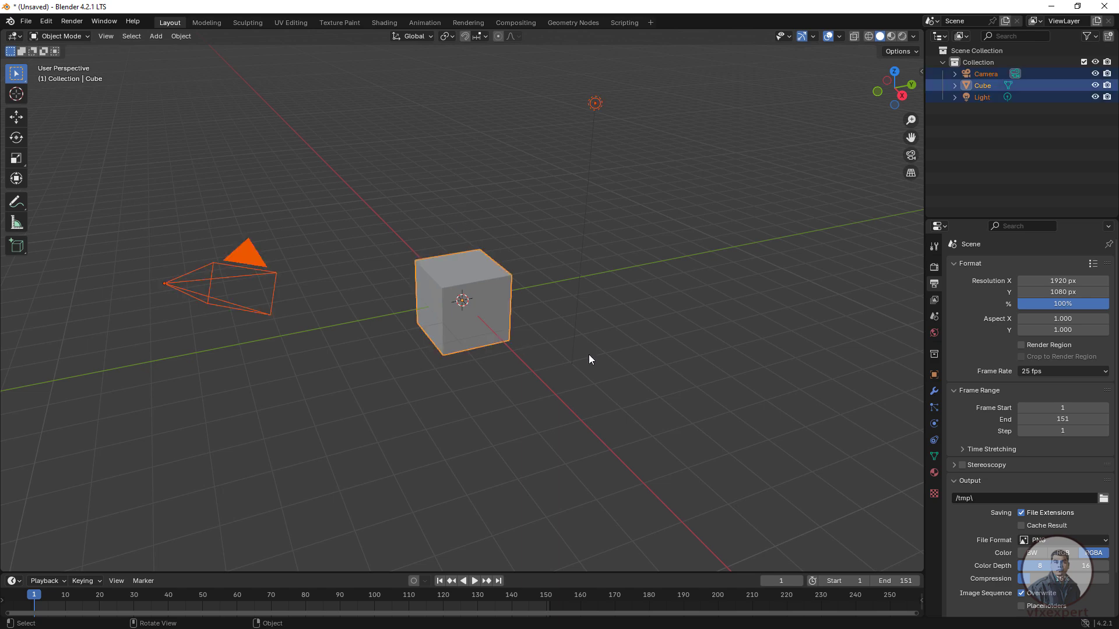
key(Delete)
- Import the Collada file boardboy.dae from the PFtrack cam_file folder
click(29, 20)
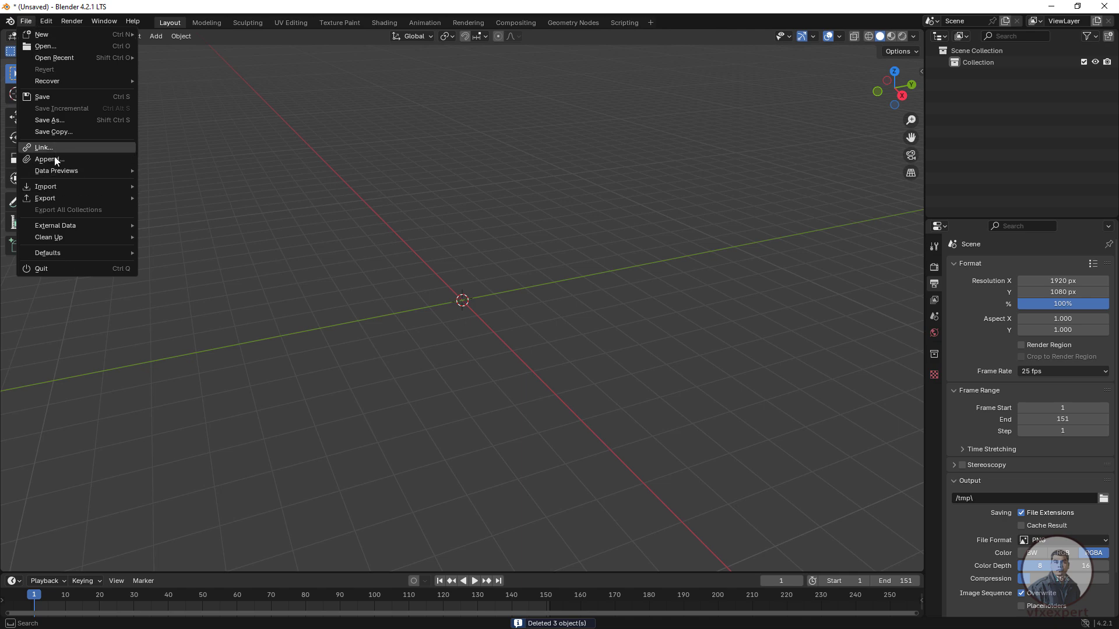
mouse_move(64, 192)
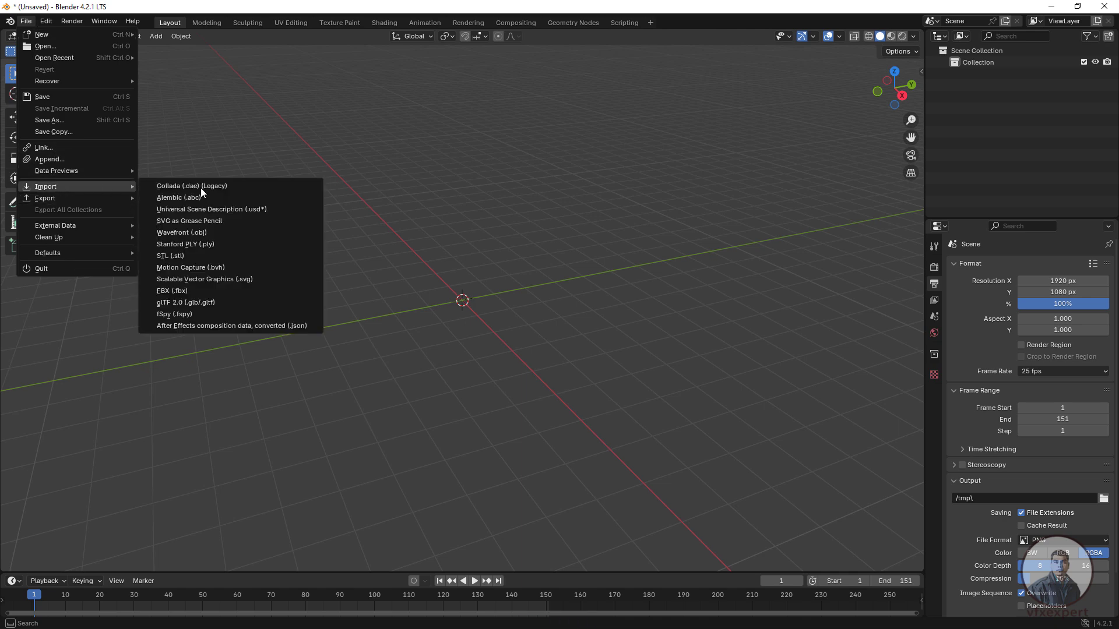
click(224, 185)
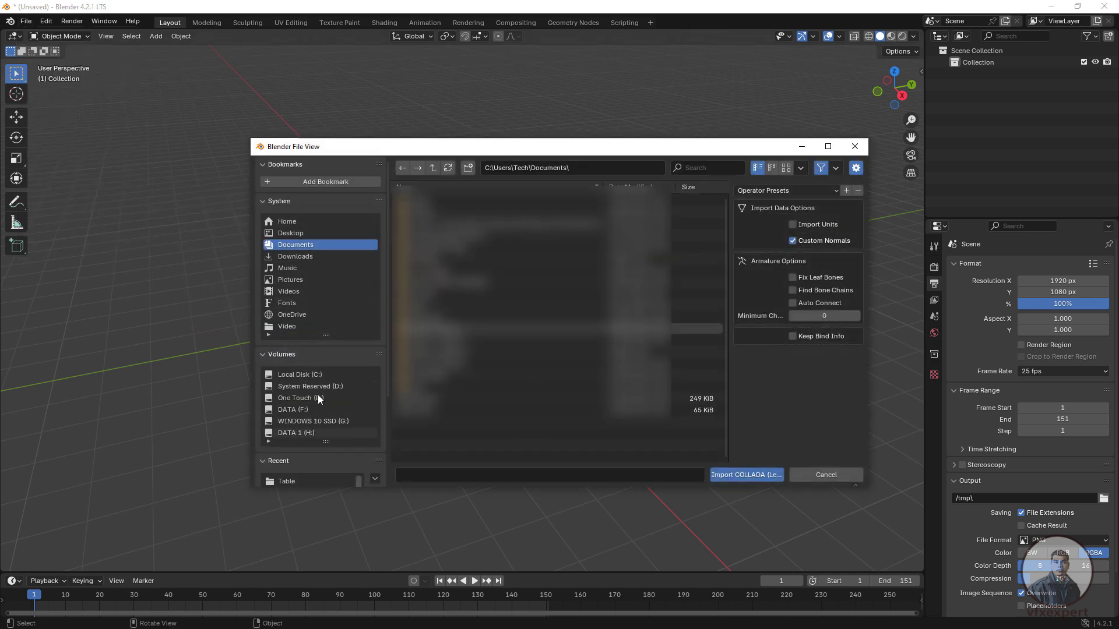
scroll(337, 405, down, 2)
click(292, 458)
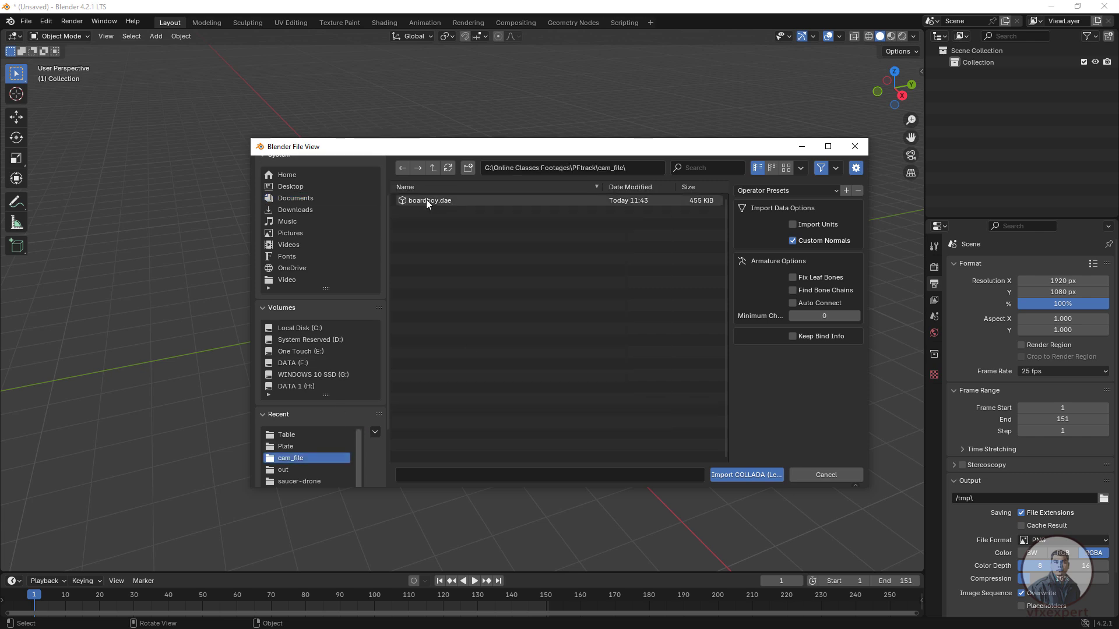
click(442, 202)
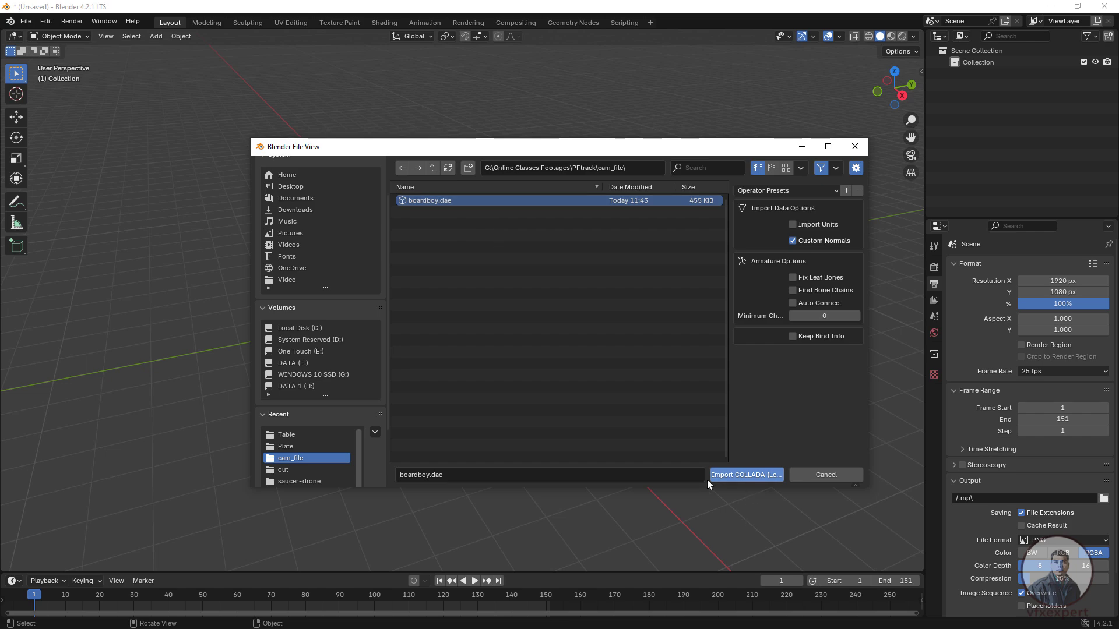
click(742, 475)
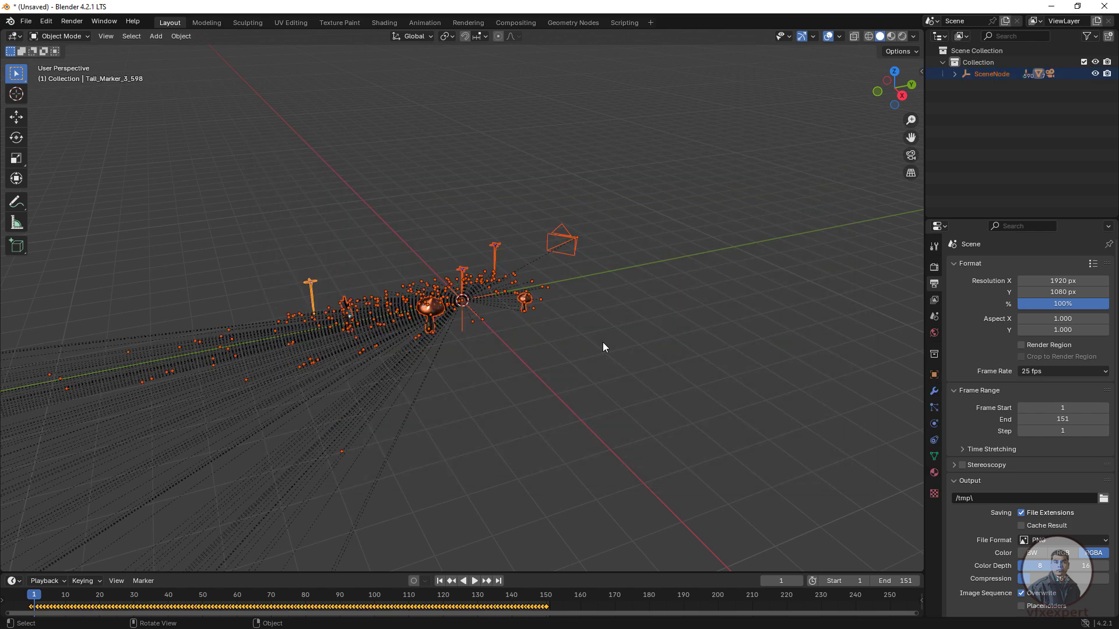
- Scrub the imported camera animation, enlarge the timeline area and return the playhead to frame 1
middle_drag(669, 417, 417, 385)
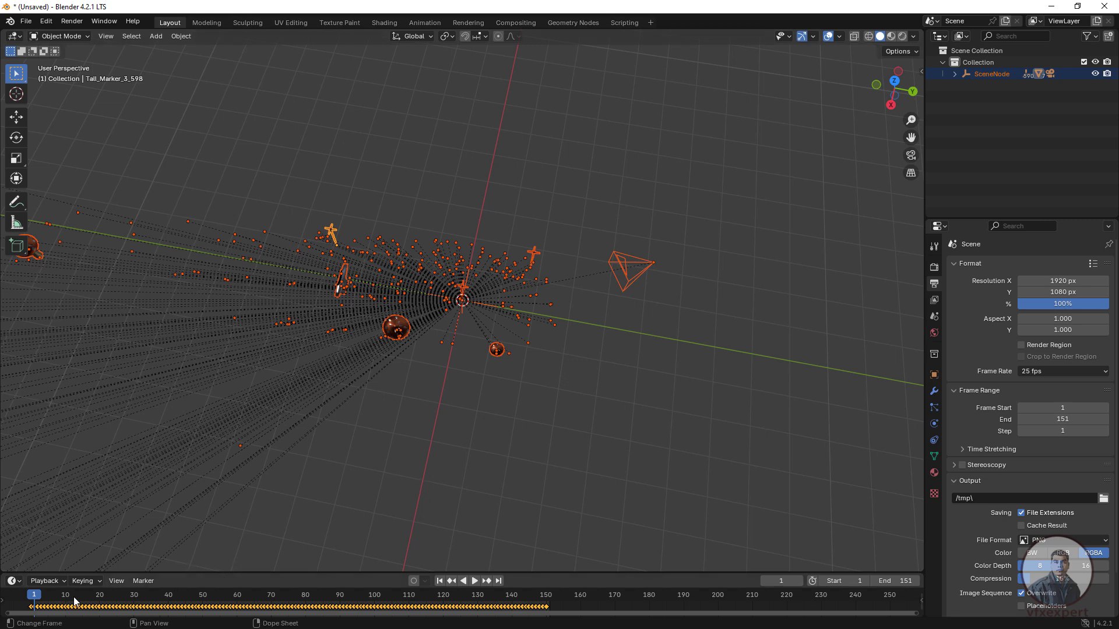
drag(78, 595, 51, 595)
drag(535, 573, 540, 473)
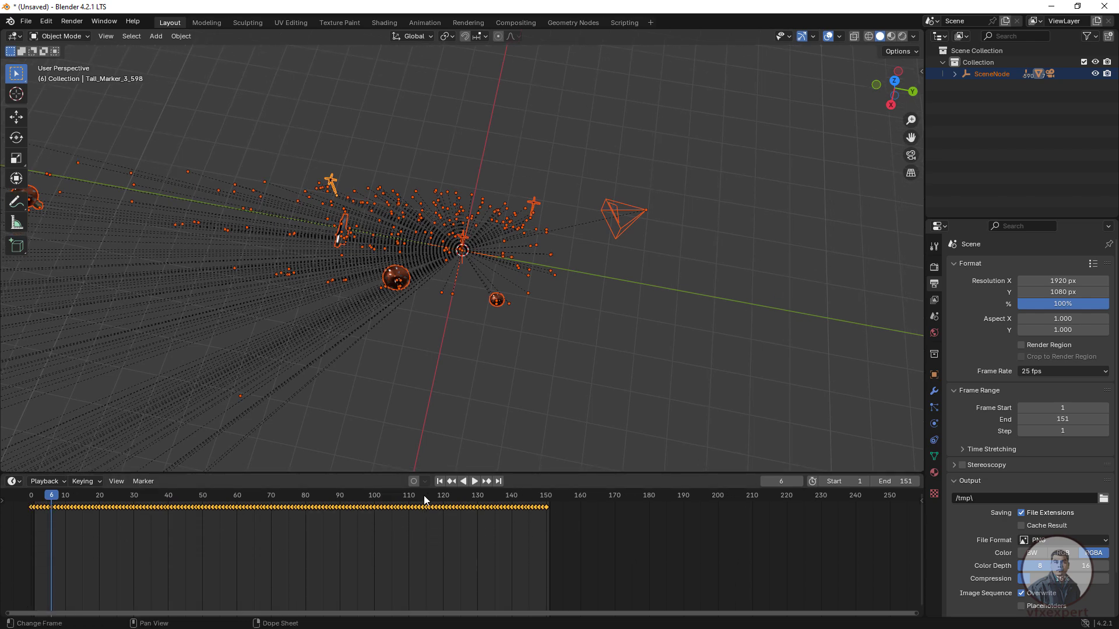
click(439, 481)
- Shift all imported keyframes one frame later so the animation starts at frame 1
scroll(51, 522, up, 2)
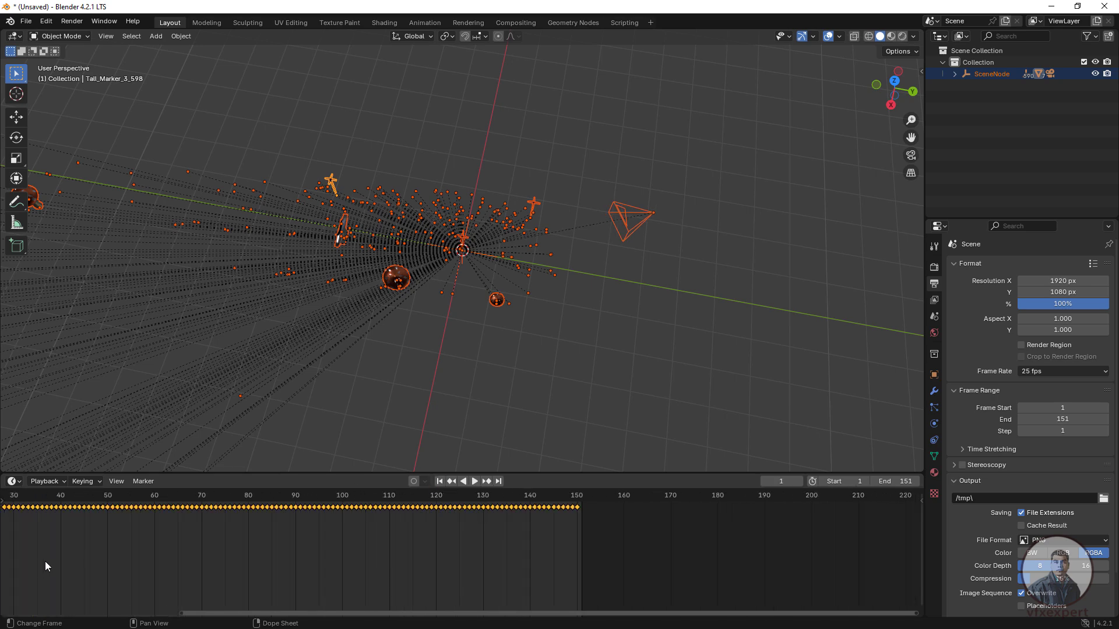
middle_drag(45, 565, 212, 581)
click(117, 500)
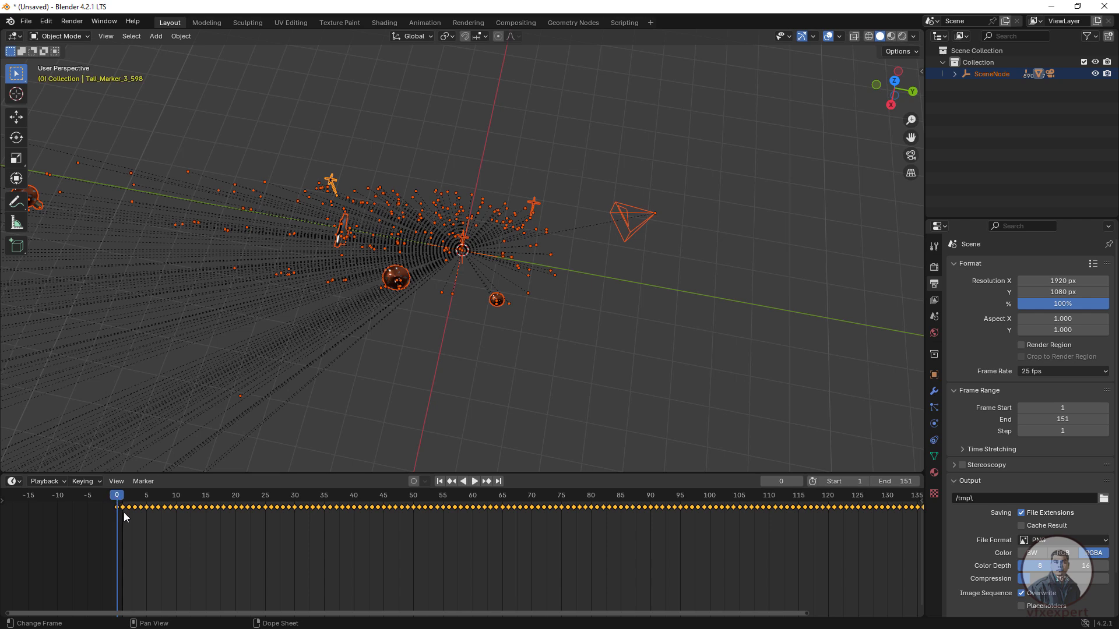
drag(118, 500, 127, 504)
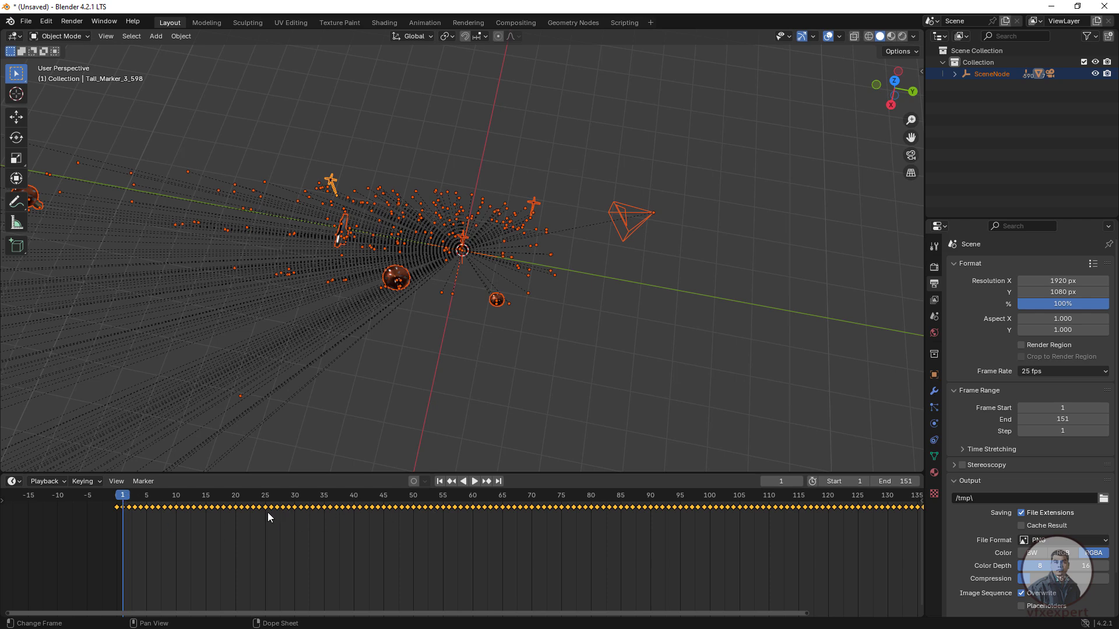
key(g)
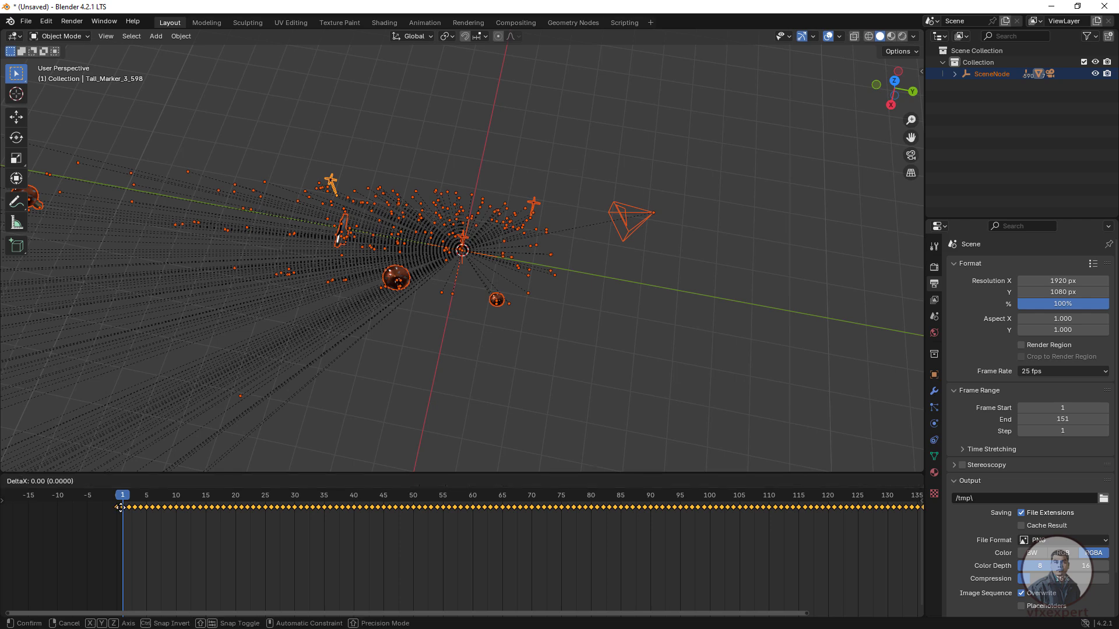
click(127, 508)
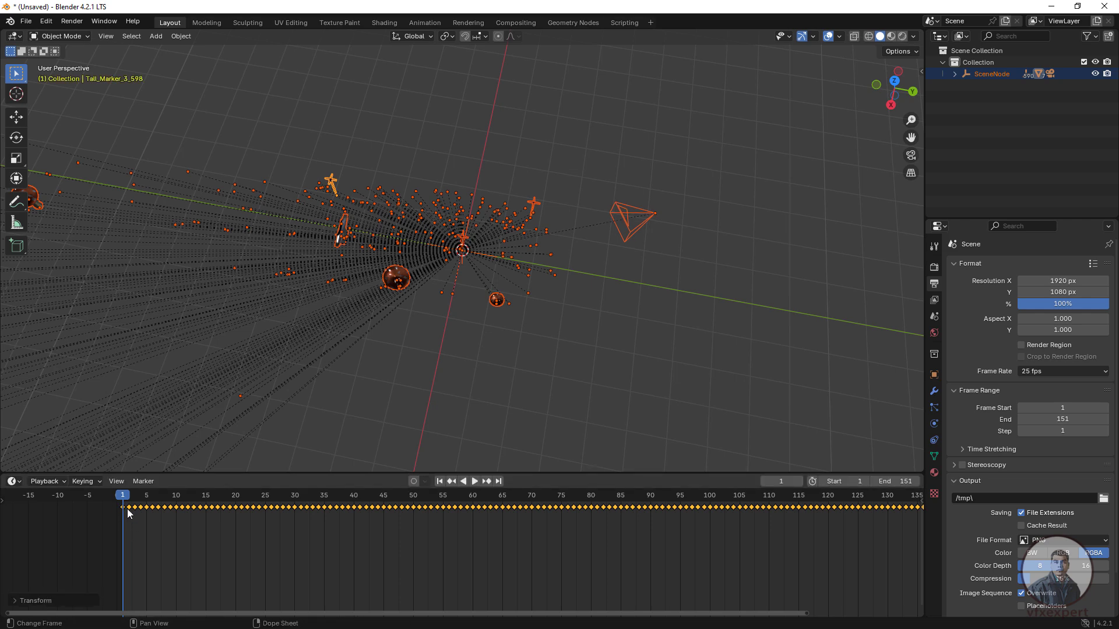
drag(808, 613, 897, 612)
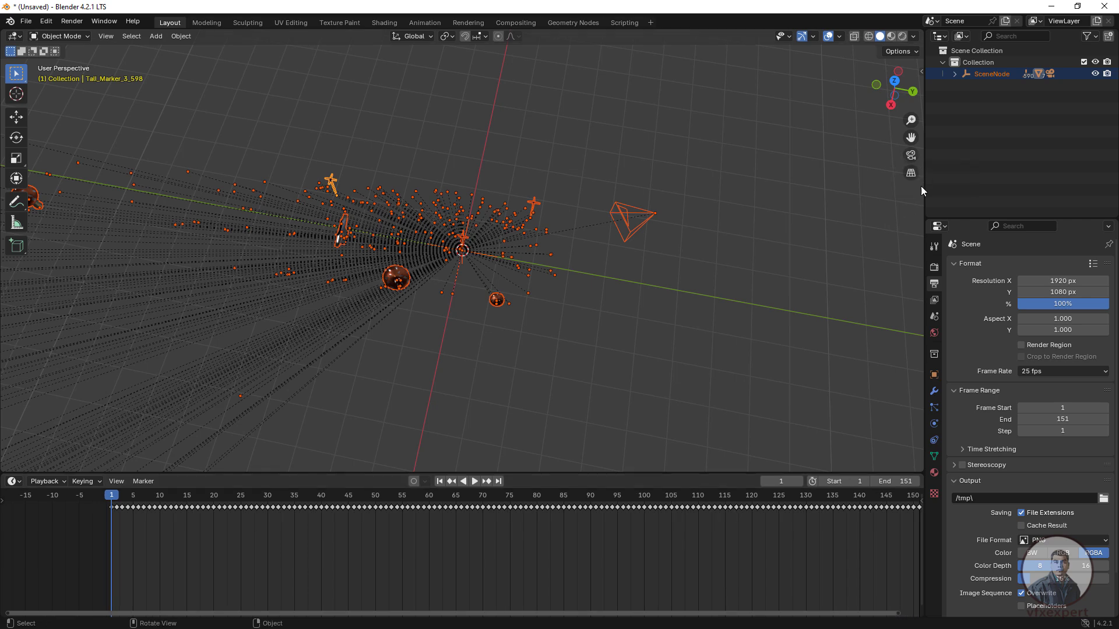
- Look through the imported camera and scrub its animation to frame 51
click(911, 156)
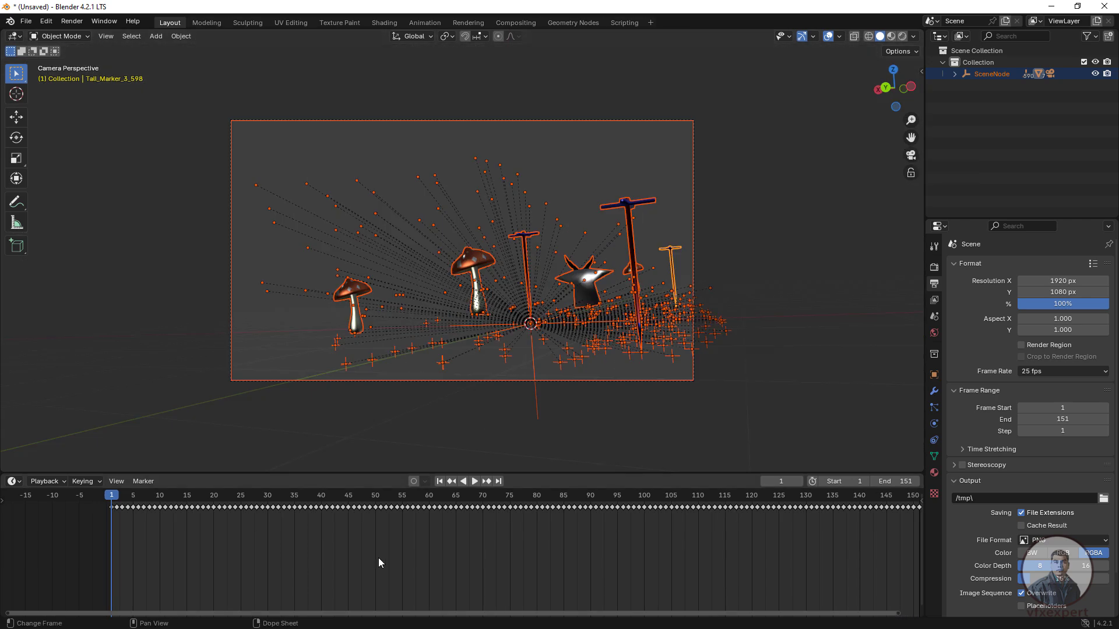
drag(430, 496, 380, 494)
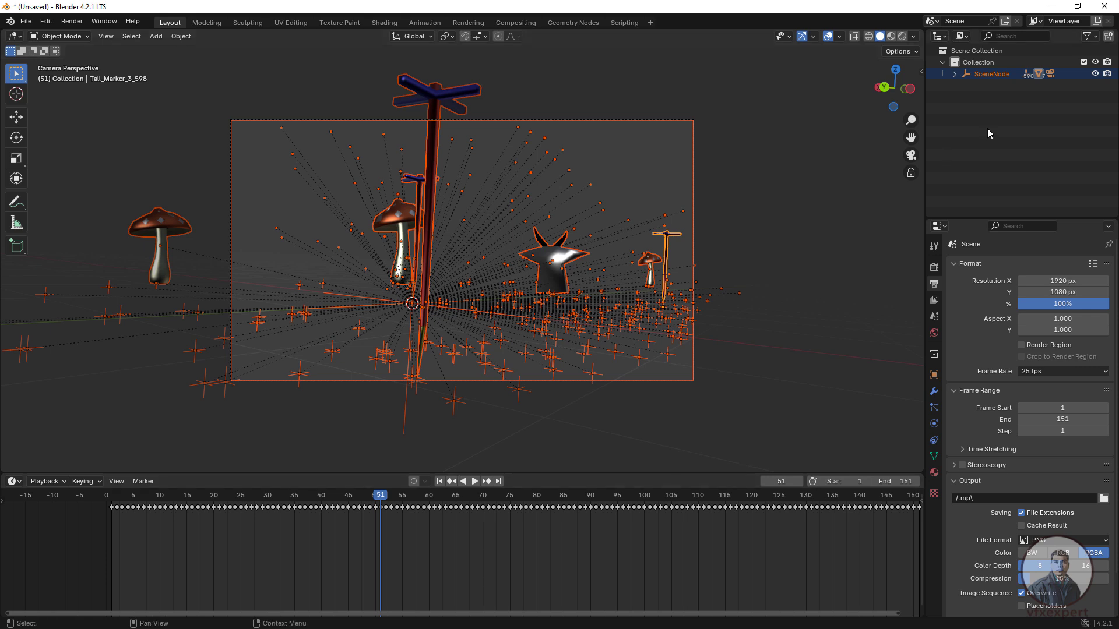
- Enable background images for Camera01_2 under SceneNode and add one with Movie Clip as its source
click(991, 74)
click(954, 74)
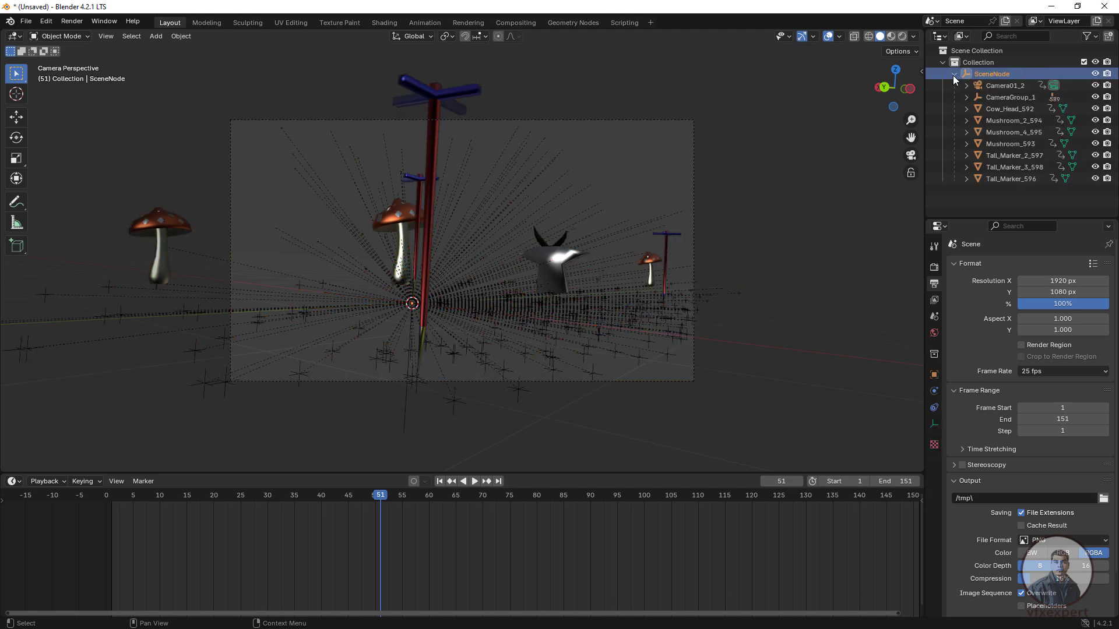
click(1004, 87)
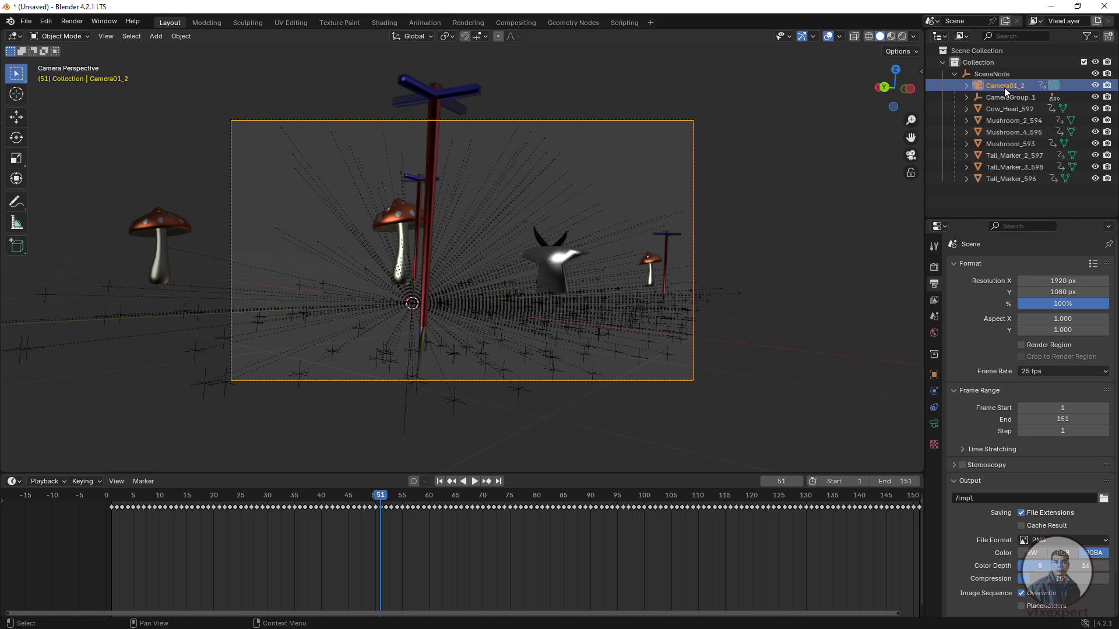
click(935, 425)
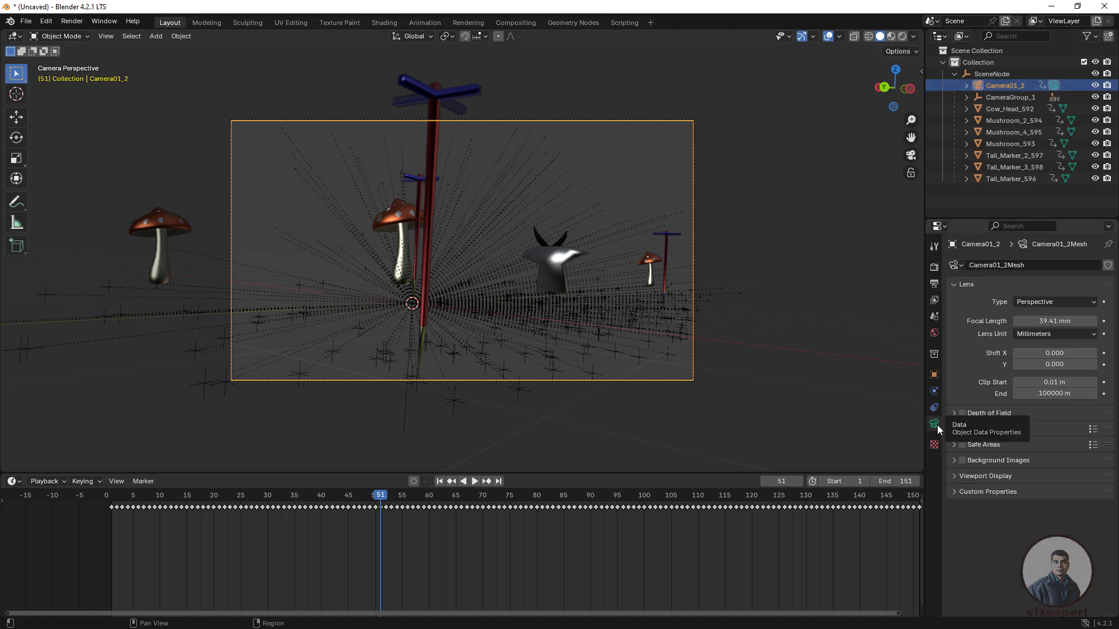
click(963, 461)
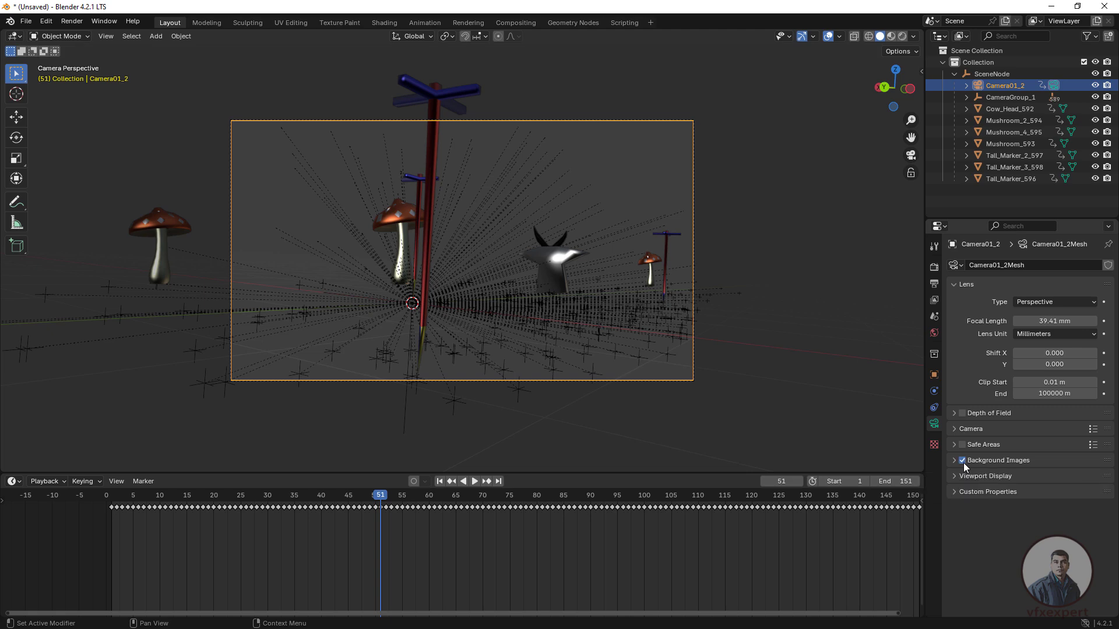
click(955, 461)
click(1030, 478)
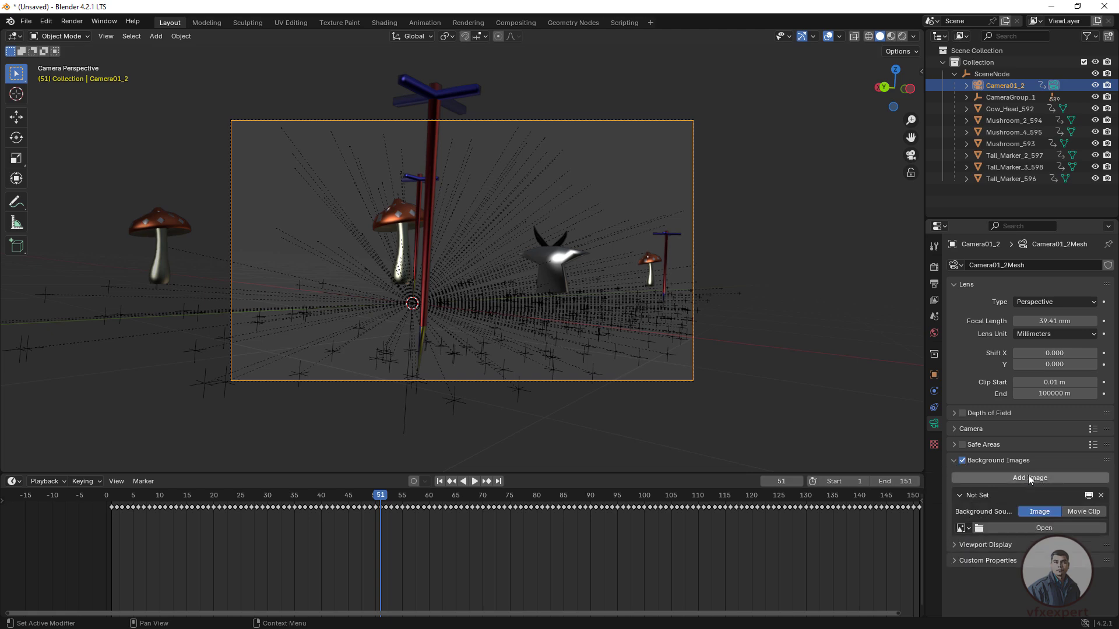
click(1092, 514)
- Load the image sequence boardboy.00001.png to boardboy.00151.png from the PFtrack Plate folder as the camera's background clip
click(1043, 544)
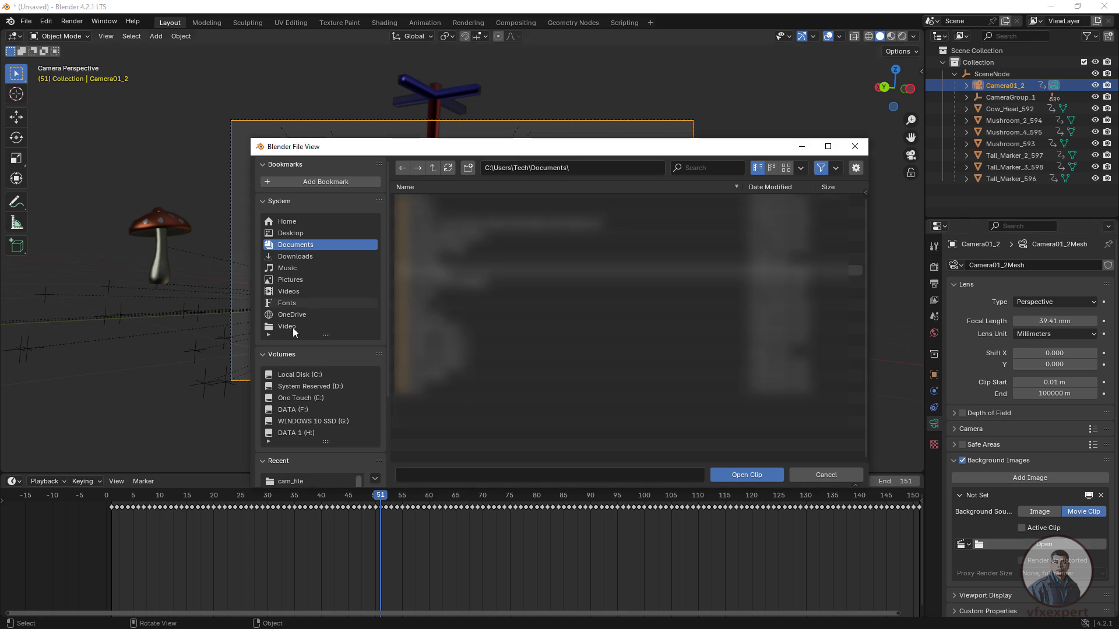
scroll(331, 420, down, 3)
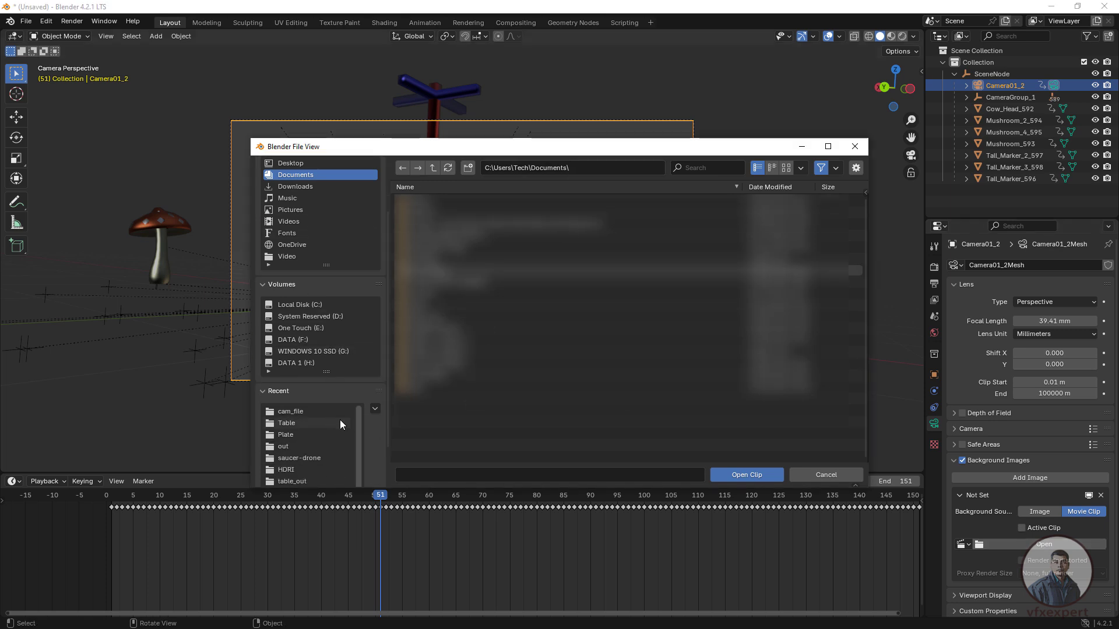
click(299, 434)
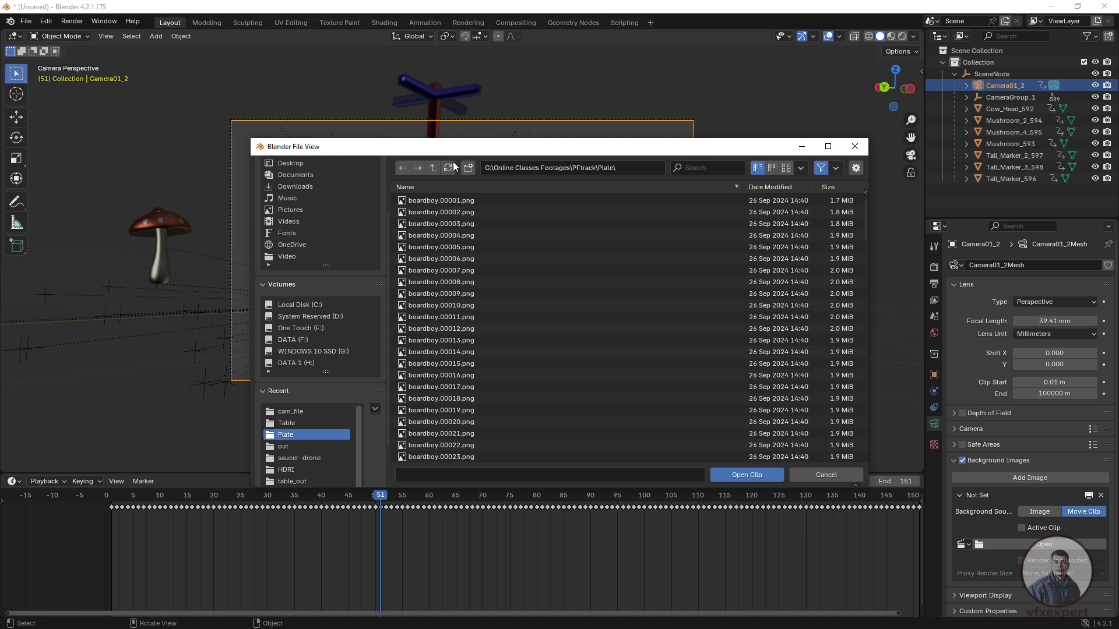
key(a)
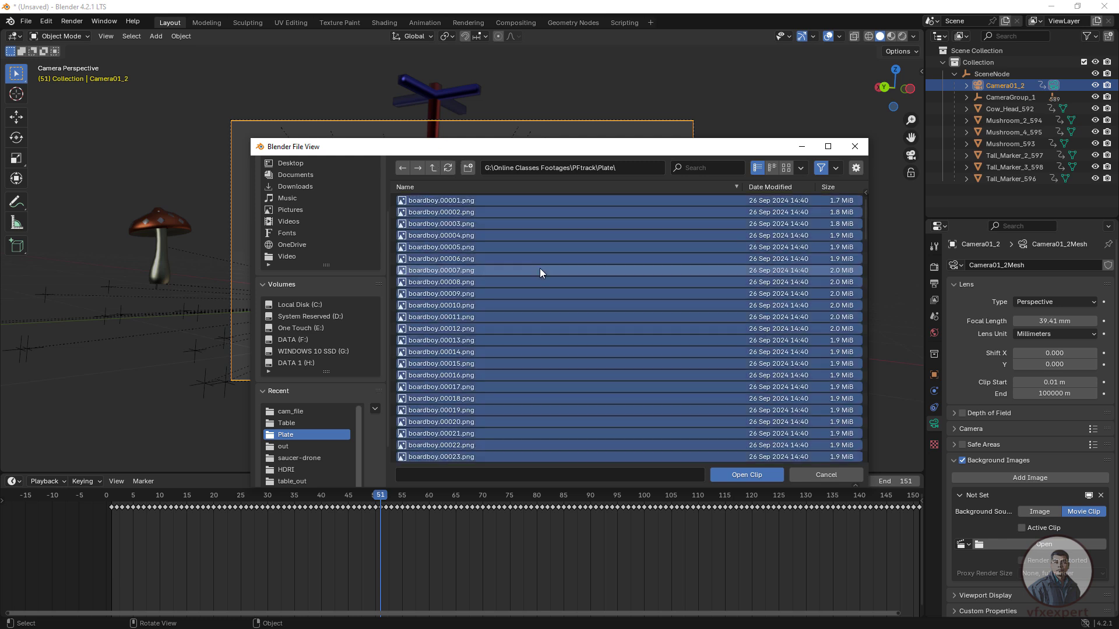
click(606, 258)
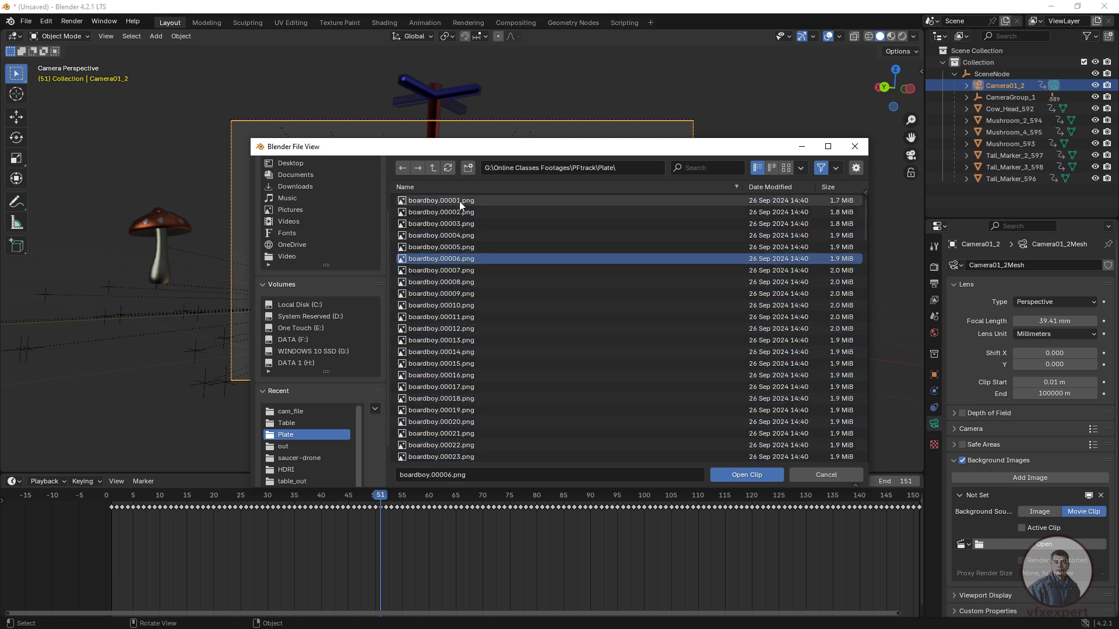
click(459, 201)
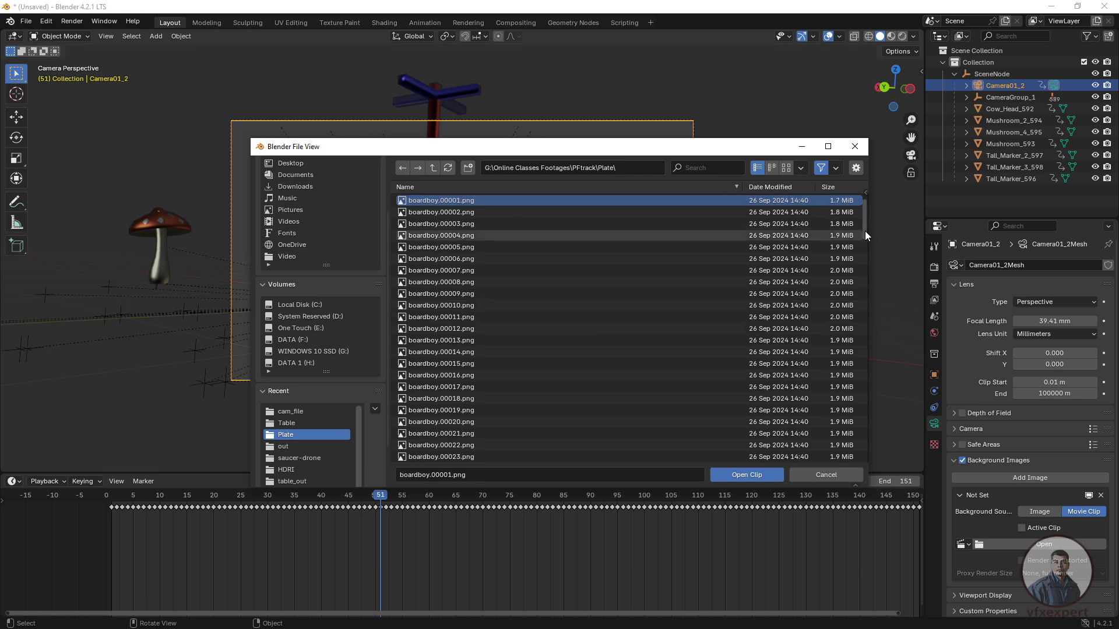
drag(864, 233, 871, 462)
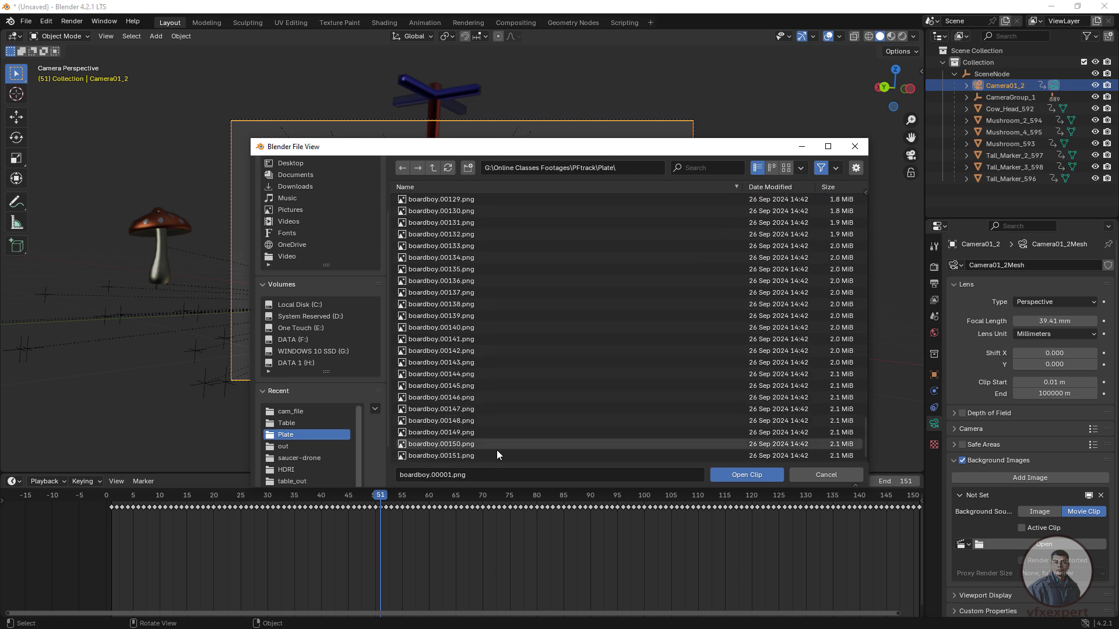
shift+click(466, 456)
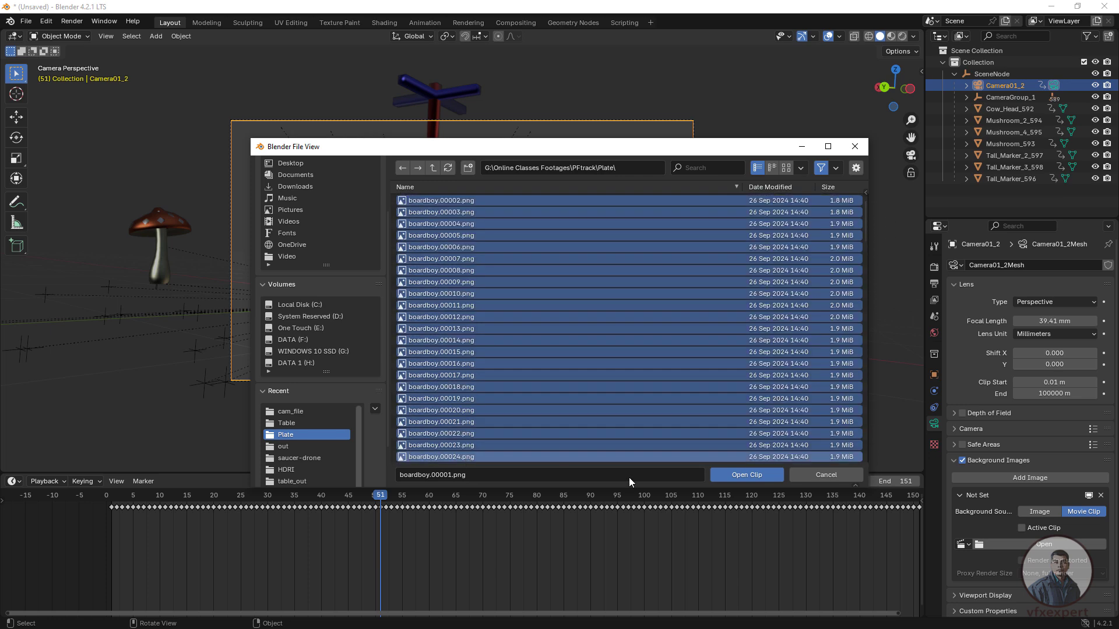
click(746, 475)
scroll(449, 254, up, 2)
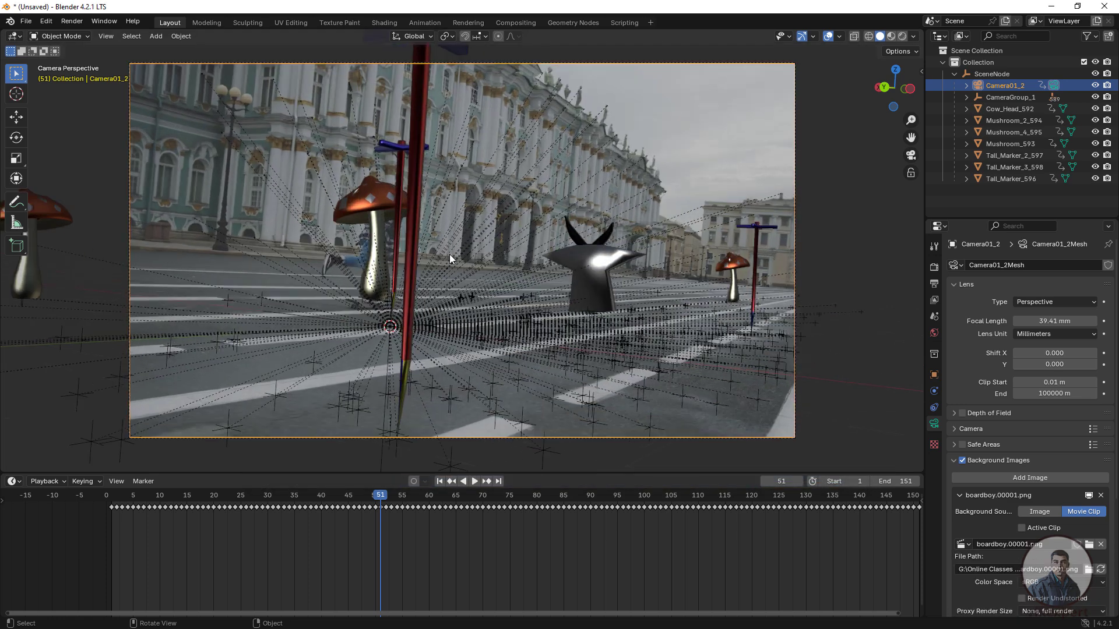
- Play the animation from frame 1 to check the tracked objects against the background footage
click(440, 481)
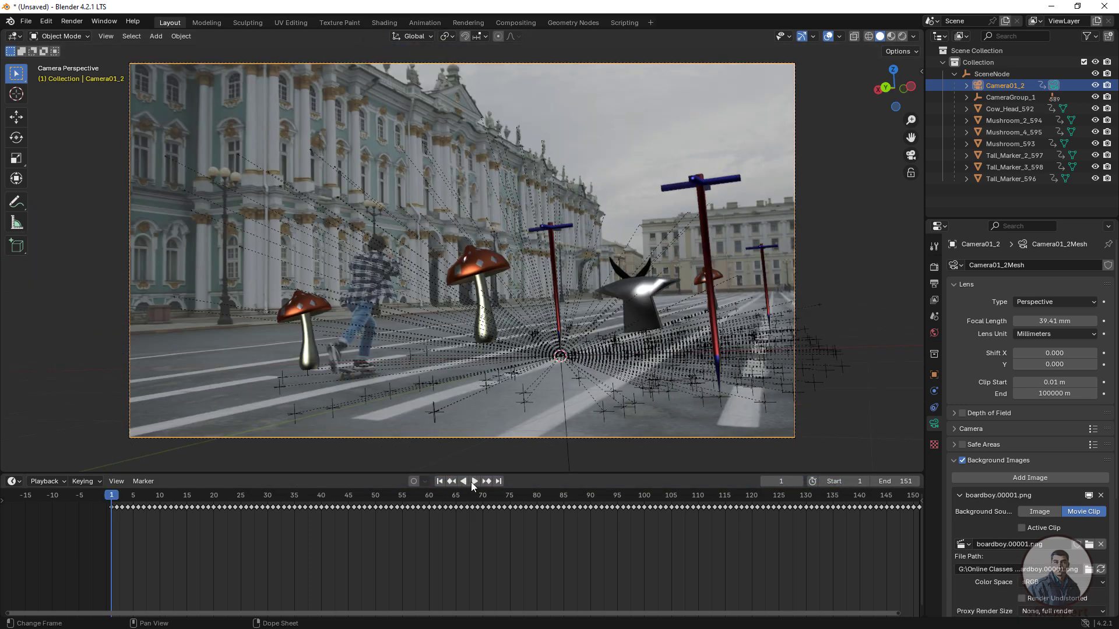
click(475, 481)
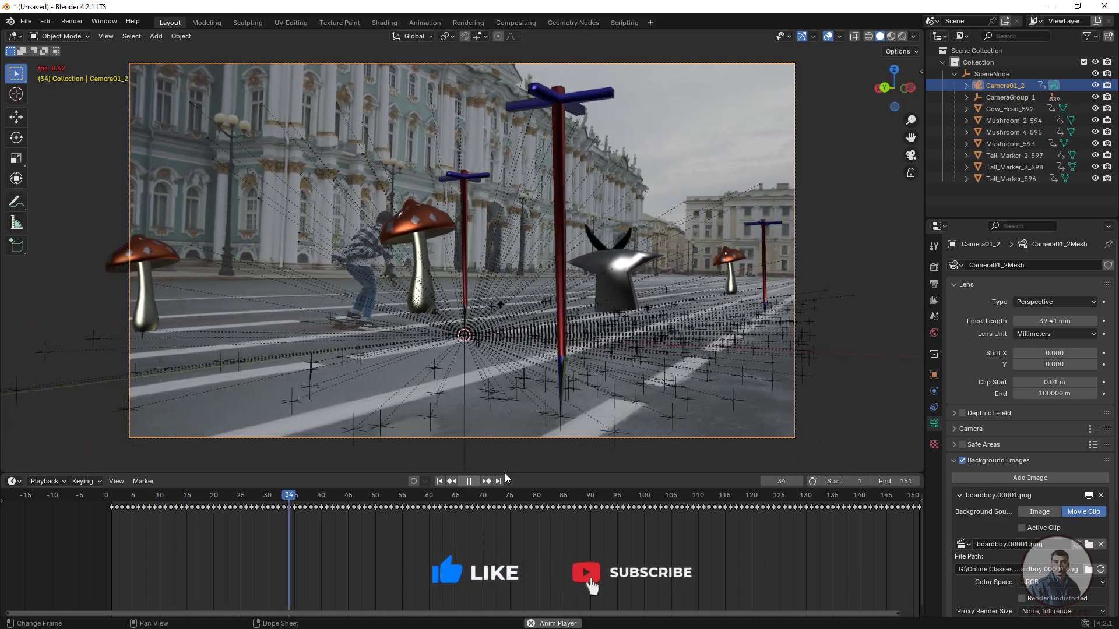
key(space)
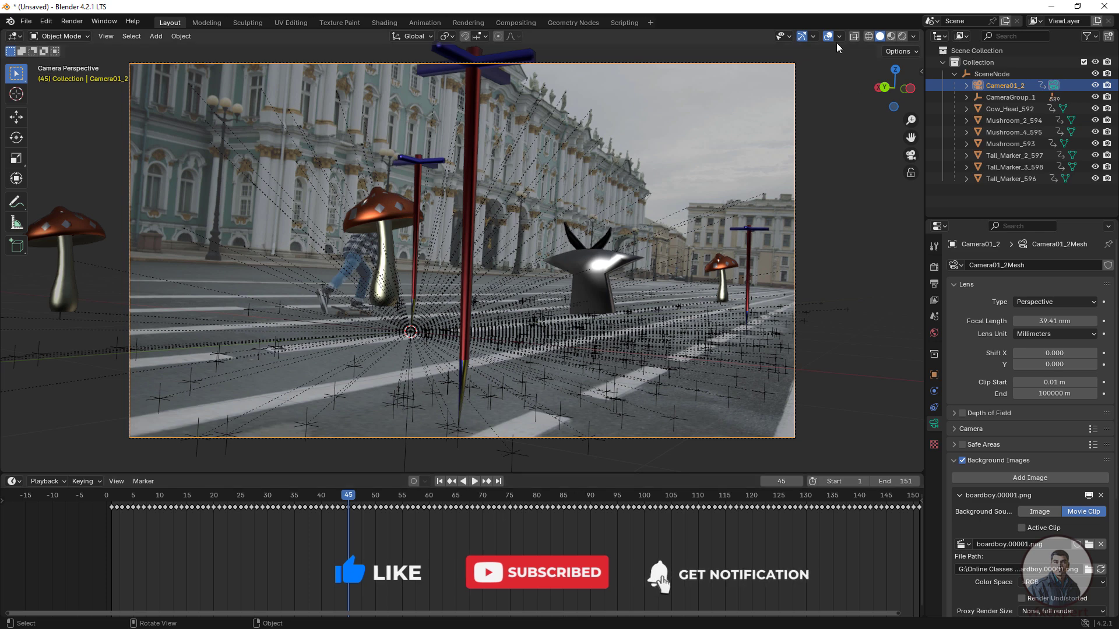
- Turn off the Relationship Lines viewport overlay and replay the animation from frame 1
click(839, 36)
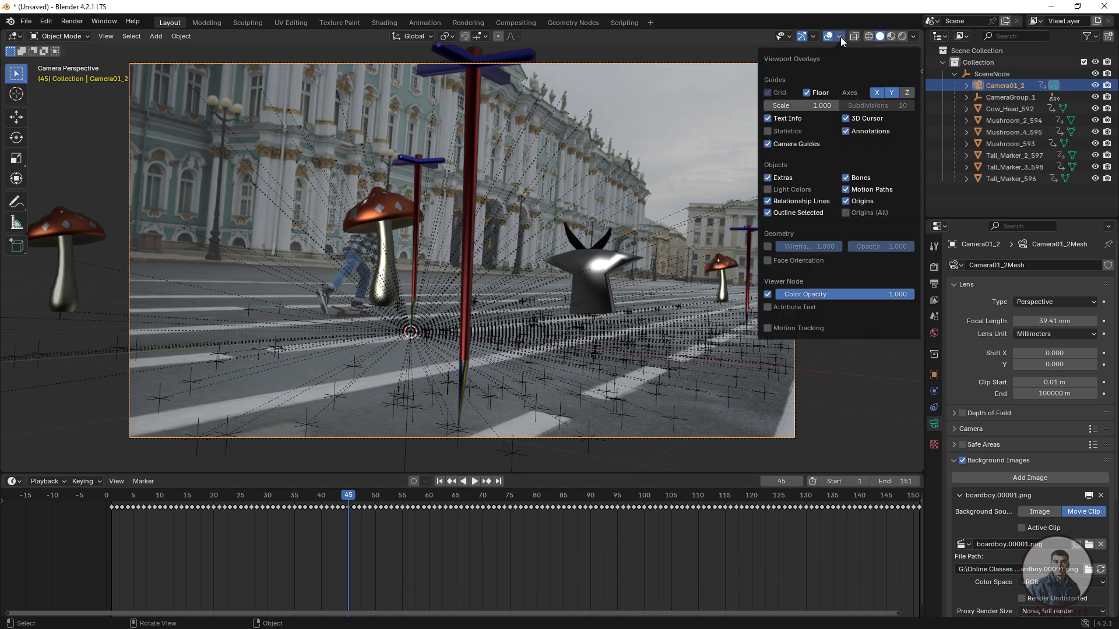
click(785, 202)
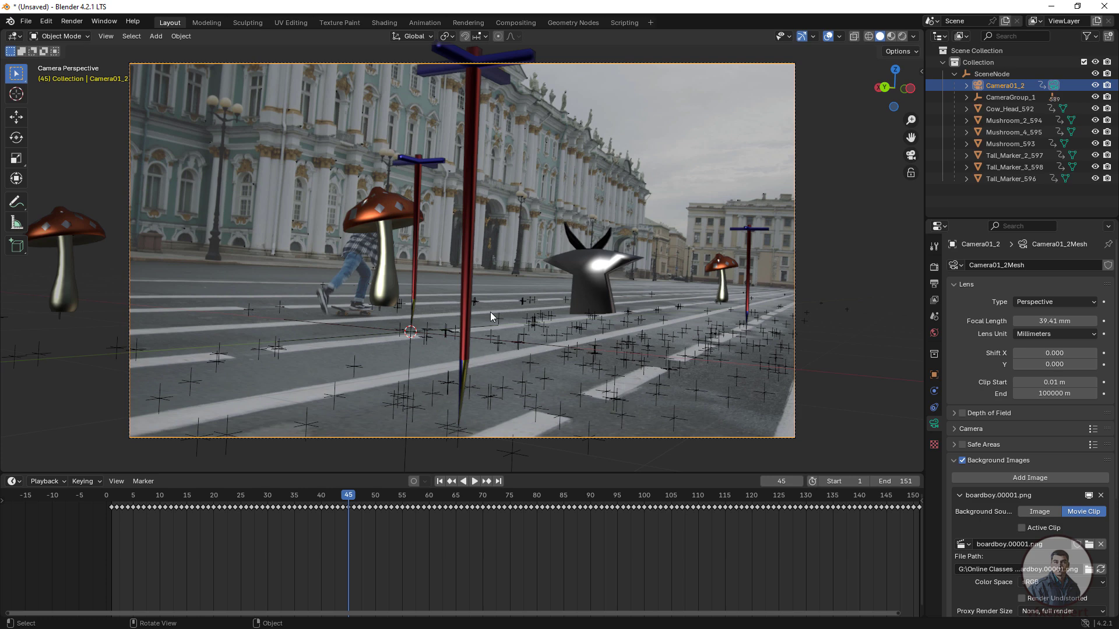
click(441, 480)
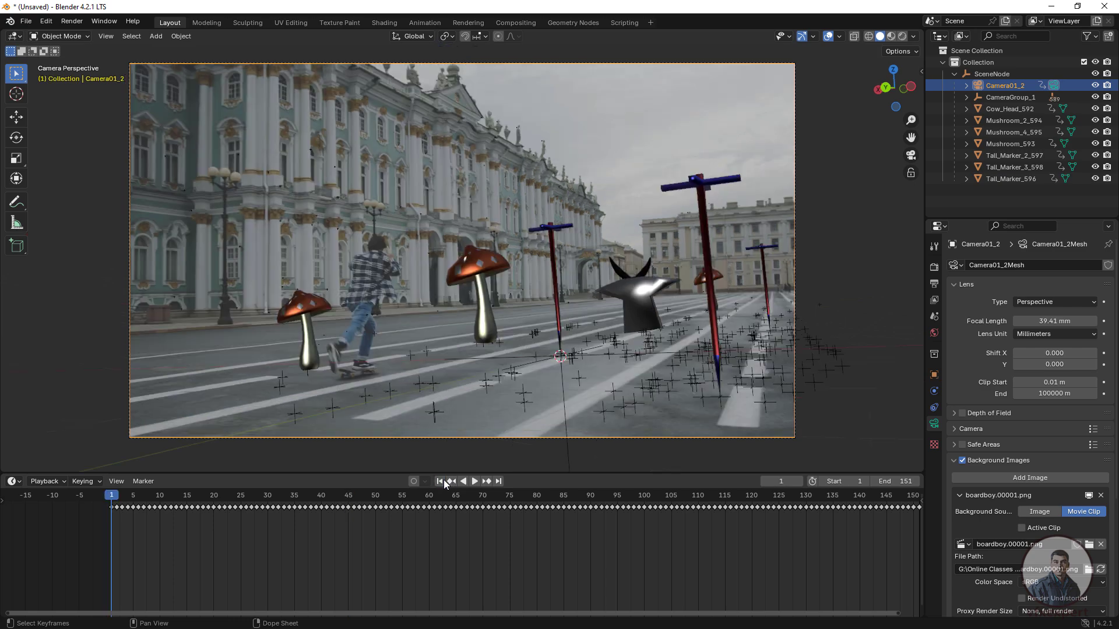
click(475, 482)
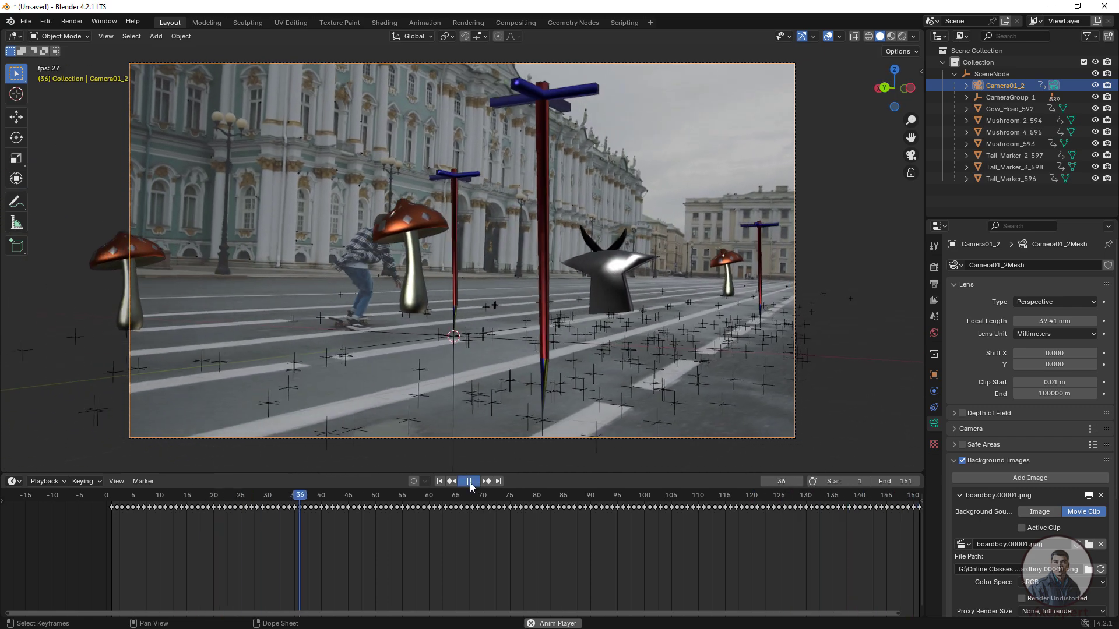
click(469, 481)
- Add a mesh cube at the scene origin while working in the left orthographic view
click(912, 89)
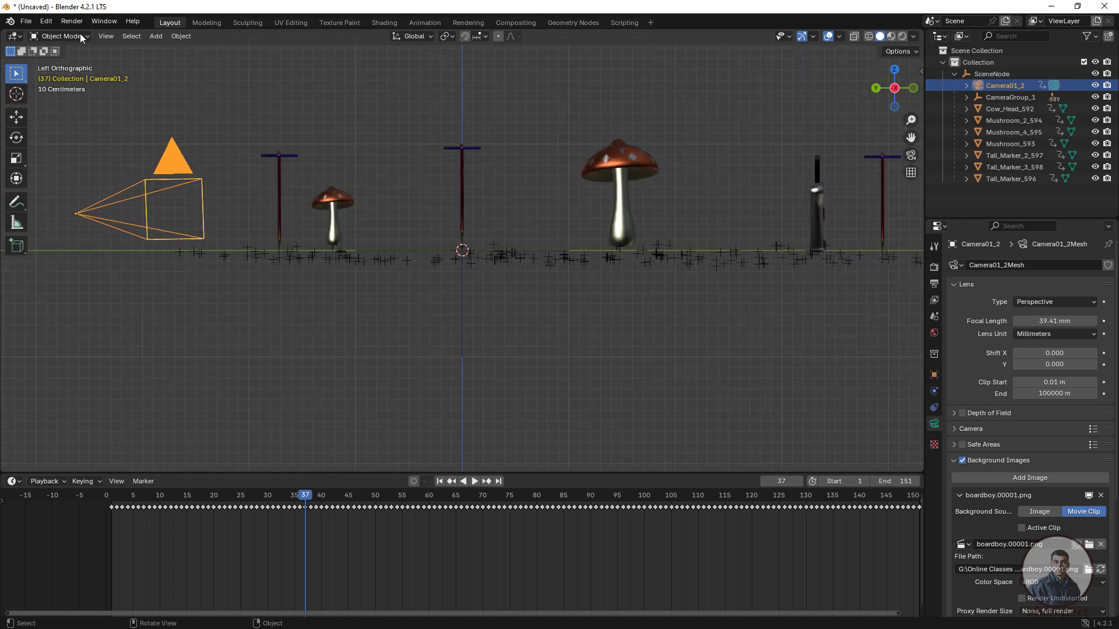
click(156, 36)
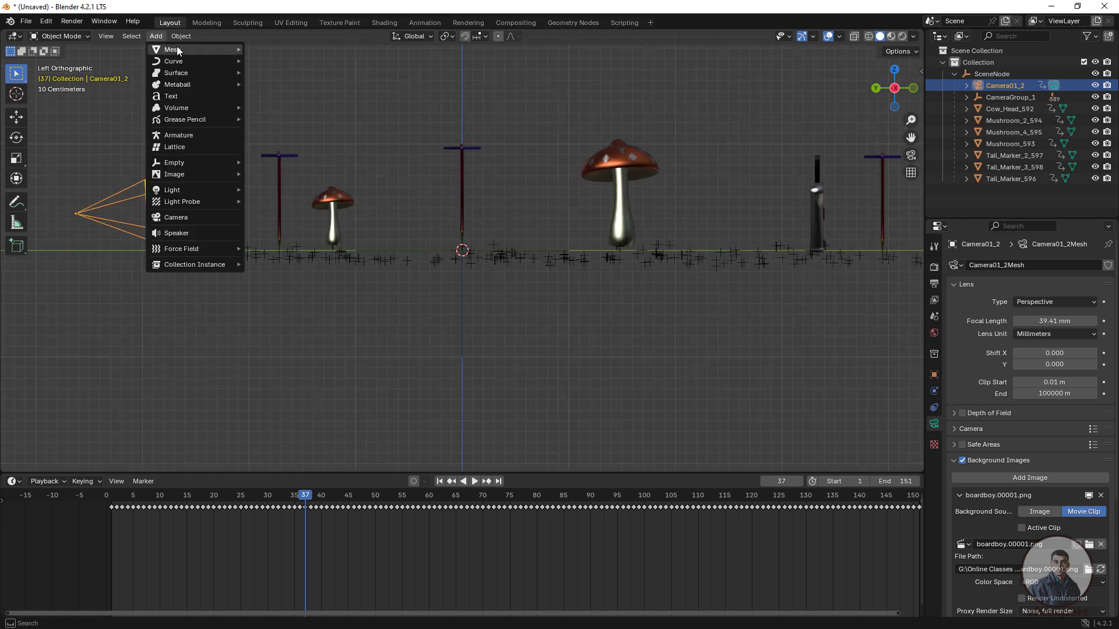
mouse_move(176, 49)
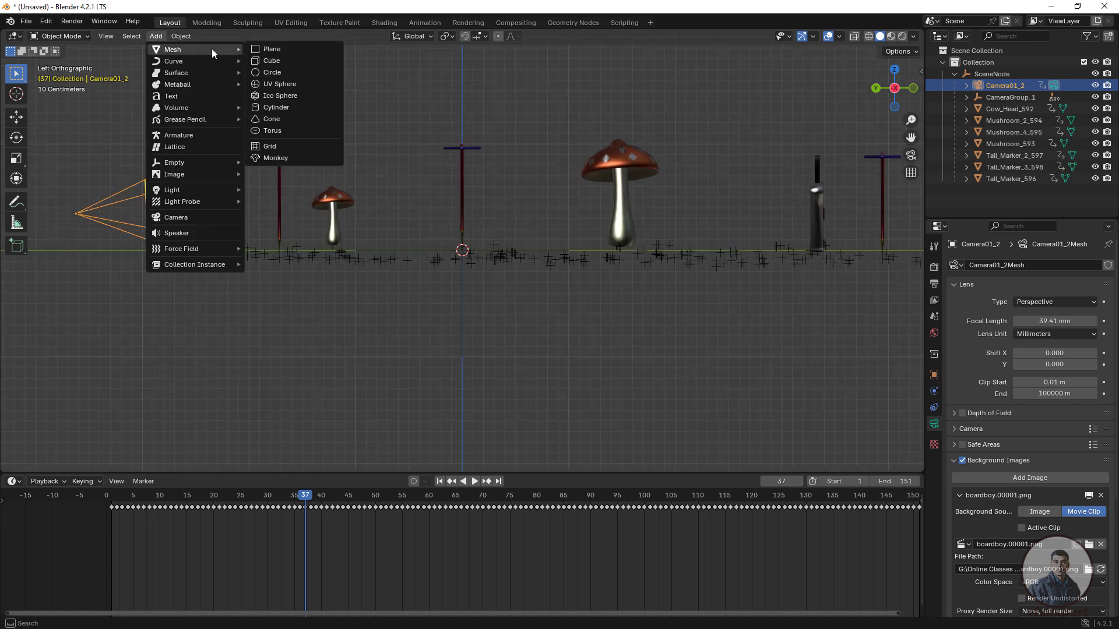
click(276, 61)
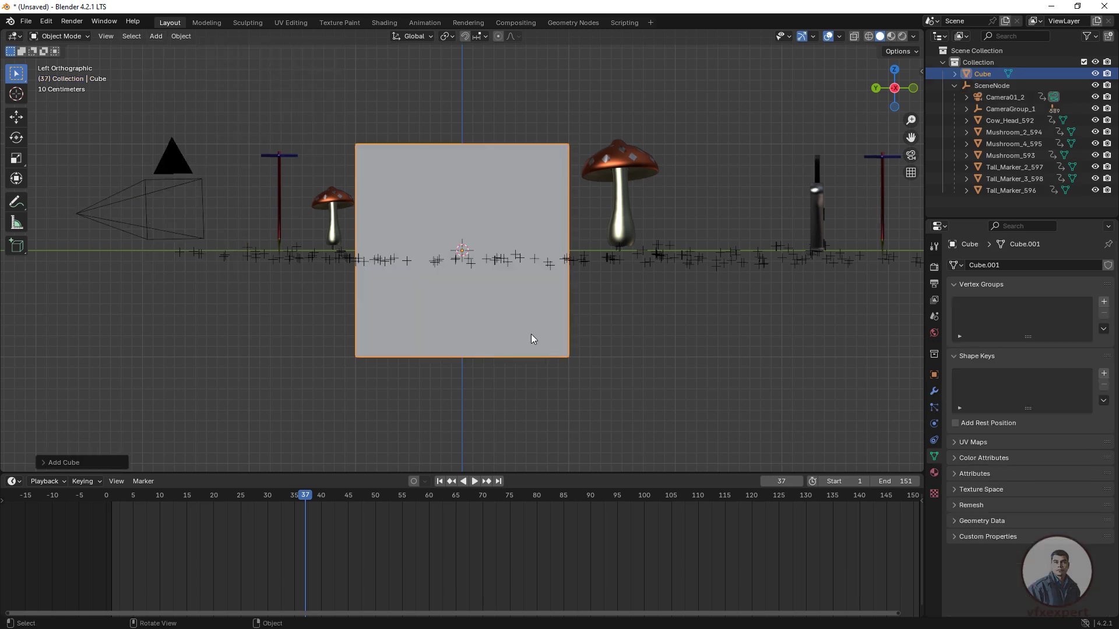
- Raise the cube's geometry along Z in Edit Mode until its base rests on the ground line, keeping the origin in place
key(Tab)
key(g)
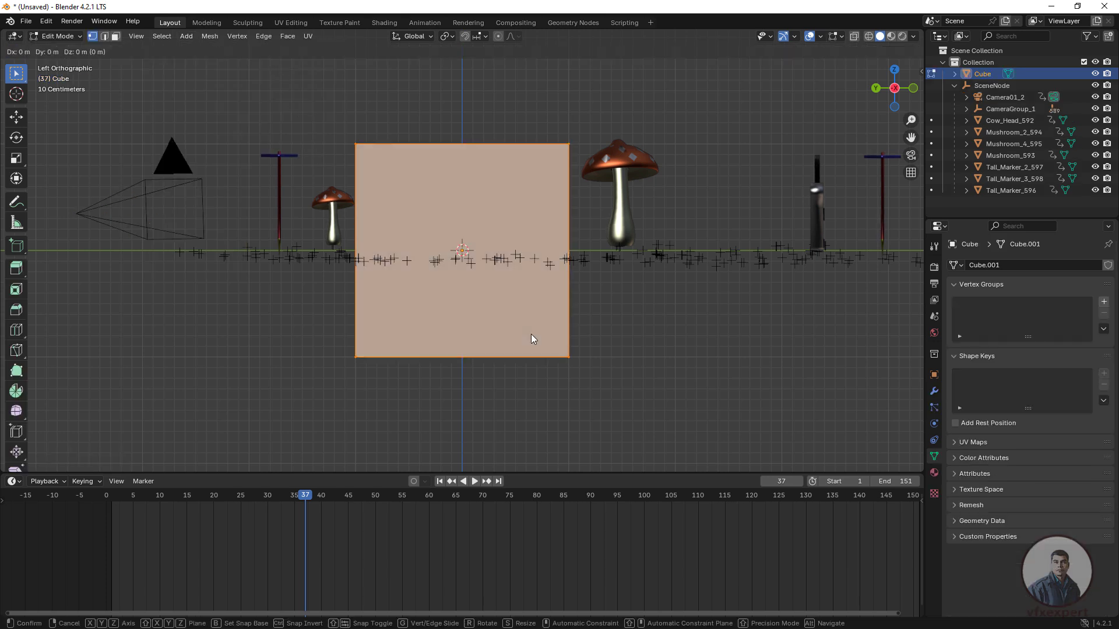
key(z)
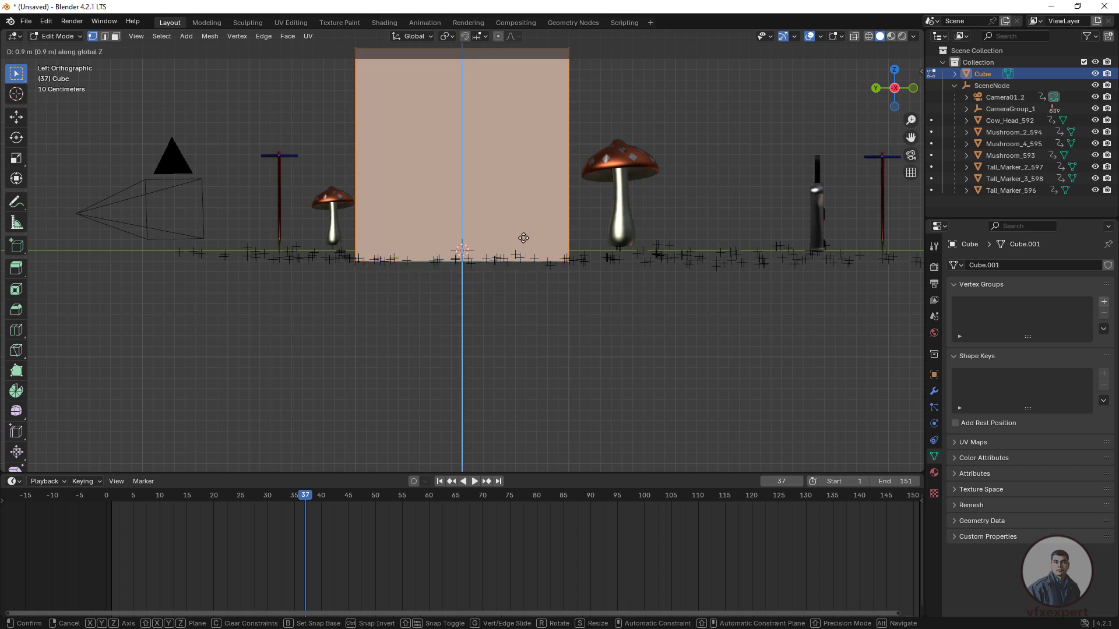
click(524, 232)
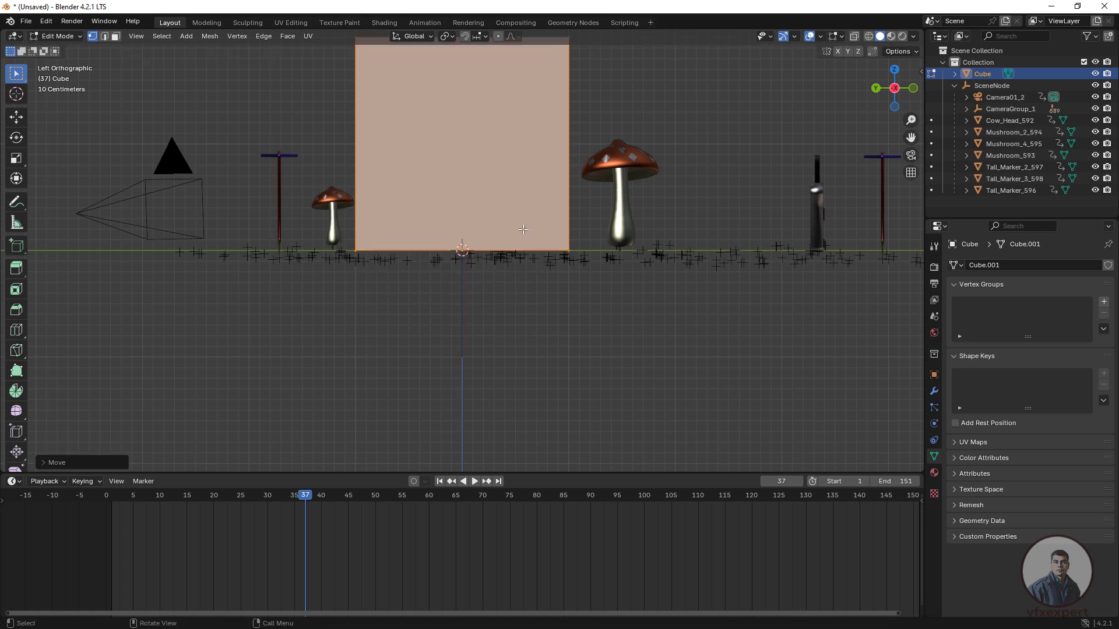
key(Tab)
- Scale the cube down to about the small mushroom's height and view it through the camera against the footage
key(s)
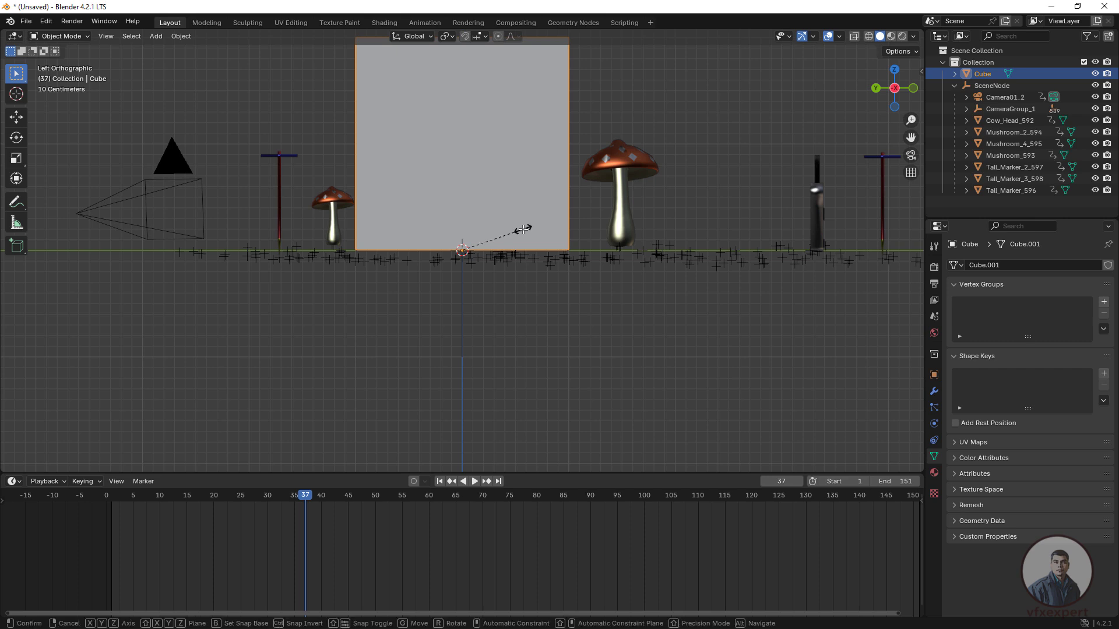
click(462, 250)
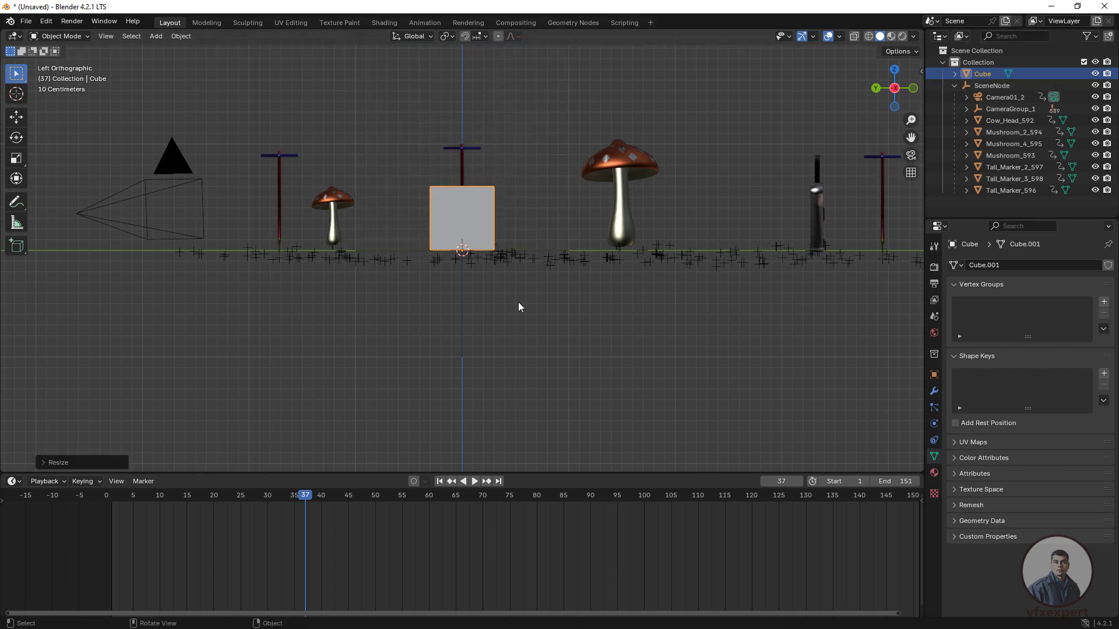
middle_drag(518, 302, 591, 371)
scroll(591, 371, down, 2)
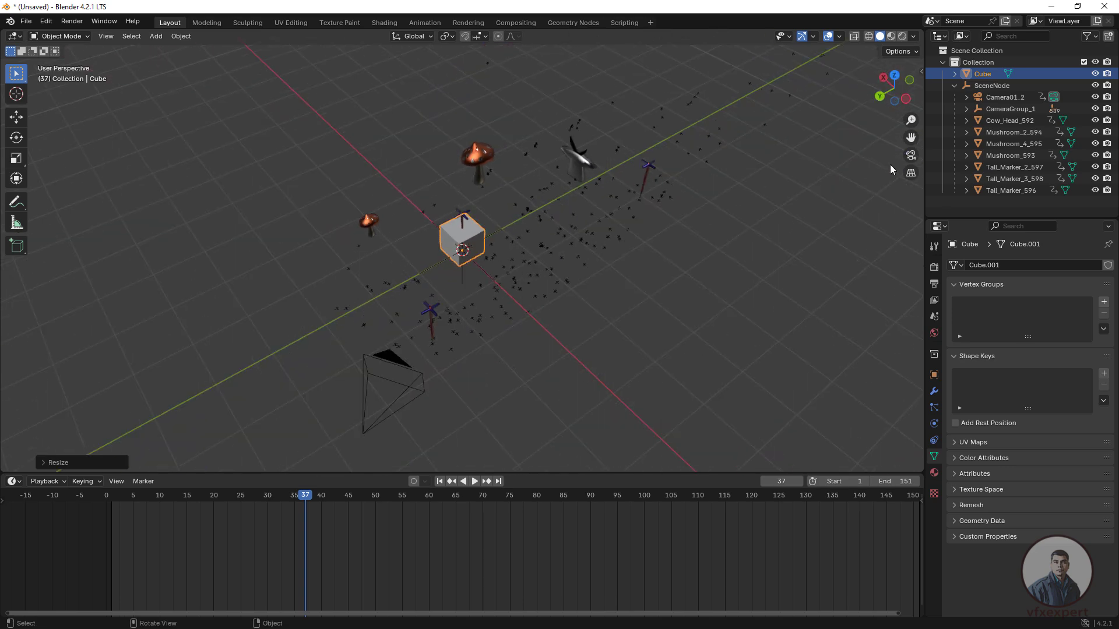
click(911, 155)
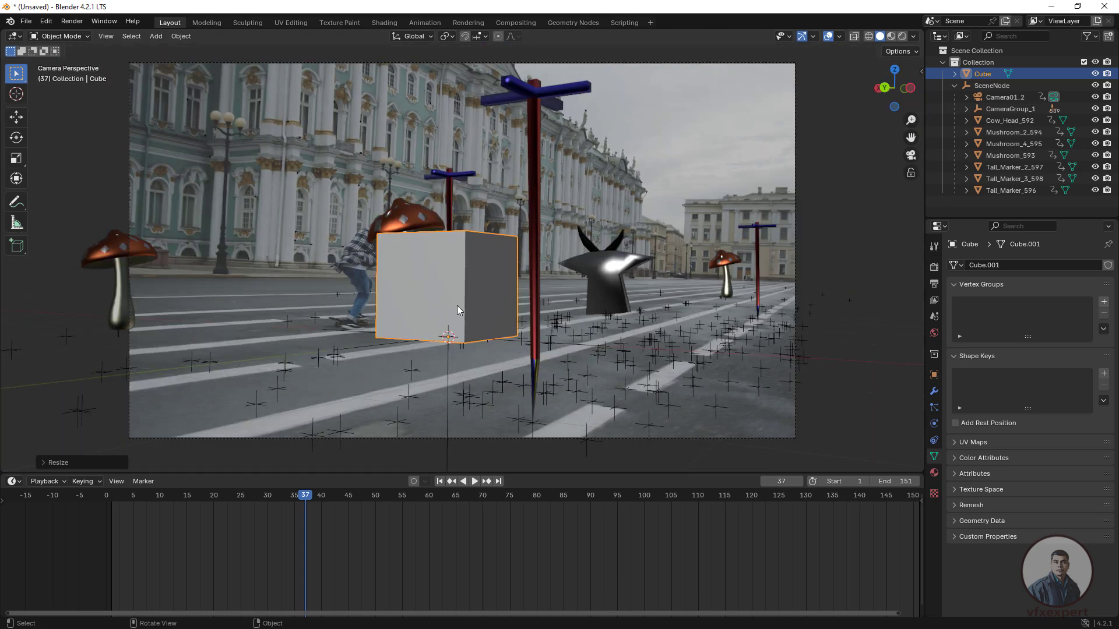
click(464, 292)
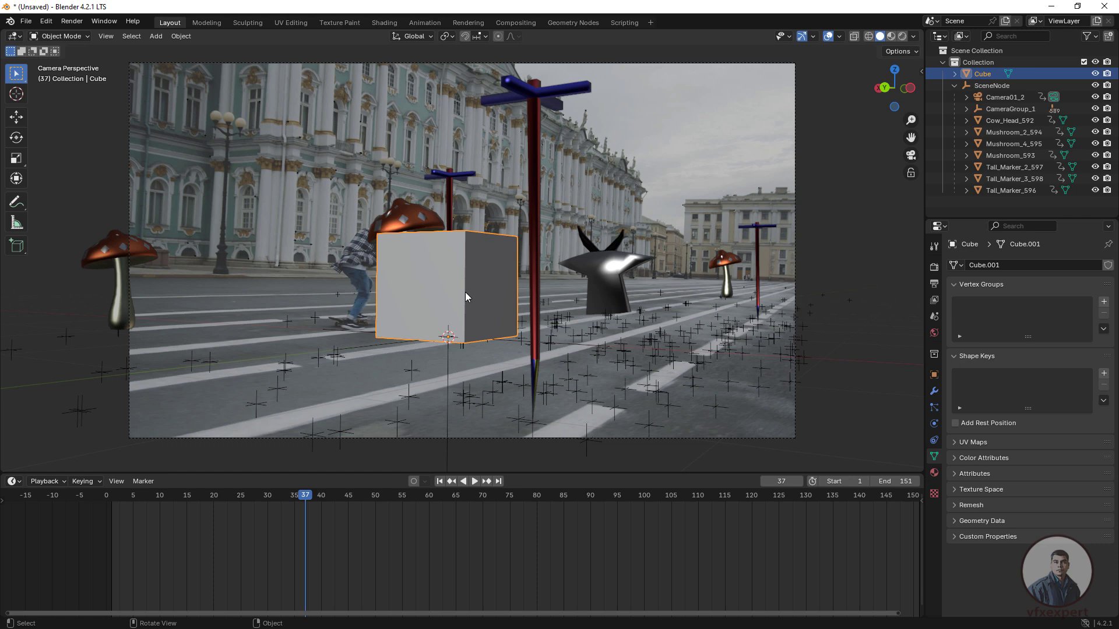
- Move the cube along the negative Y axis until it stands beside the cow head, in front of the far small mushroom
key(g)
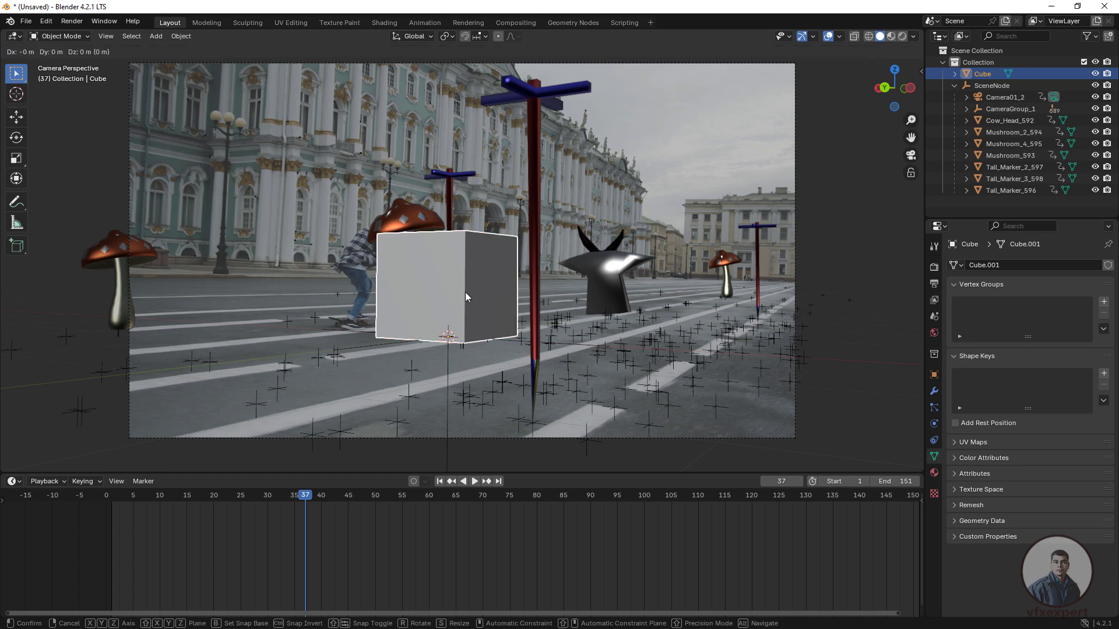
key(y)
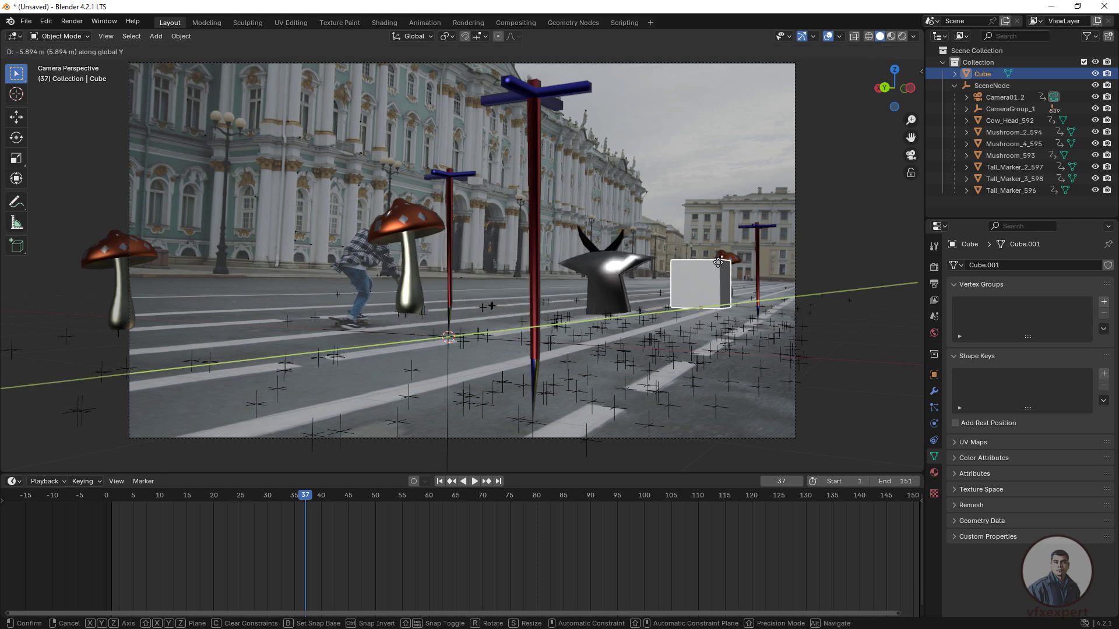
click(518, 300)
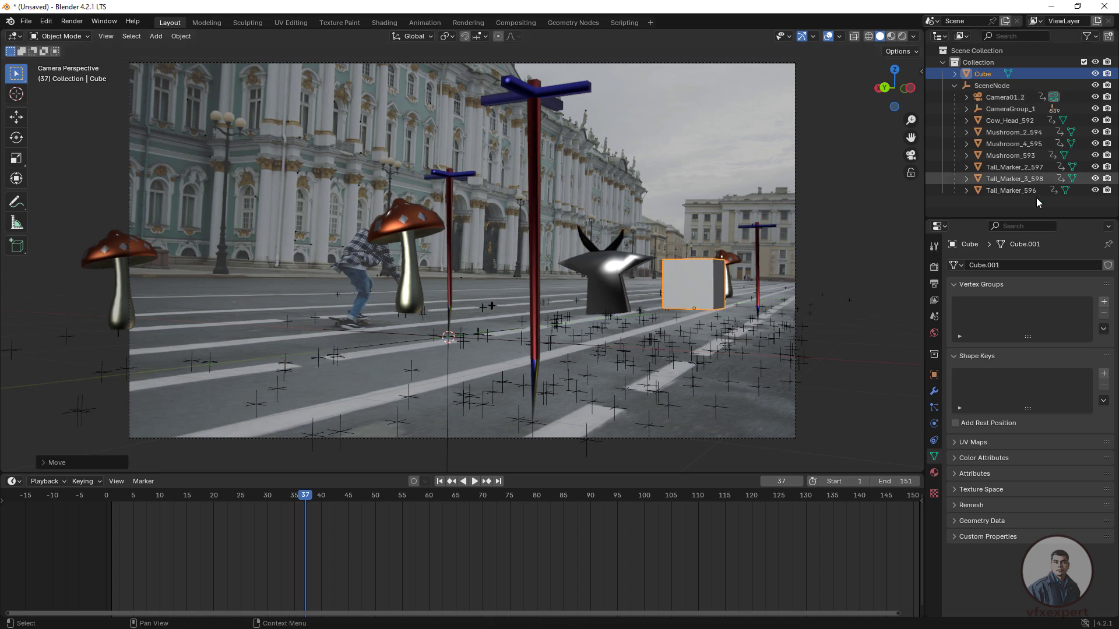
- Hide the three mushrooms and three tall markers in the viewport and deselect the cube
click(1094, 189)
drag(1095, 179, 1096, 135)
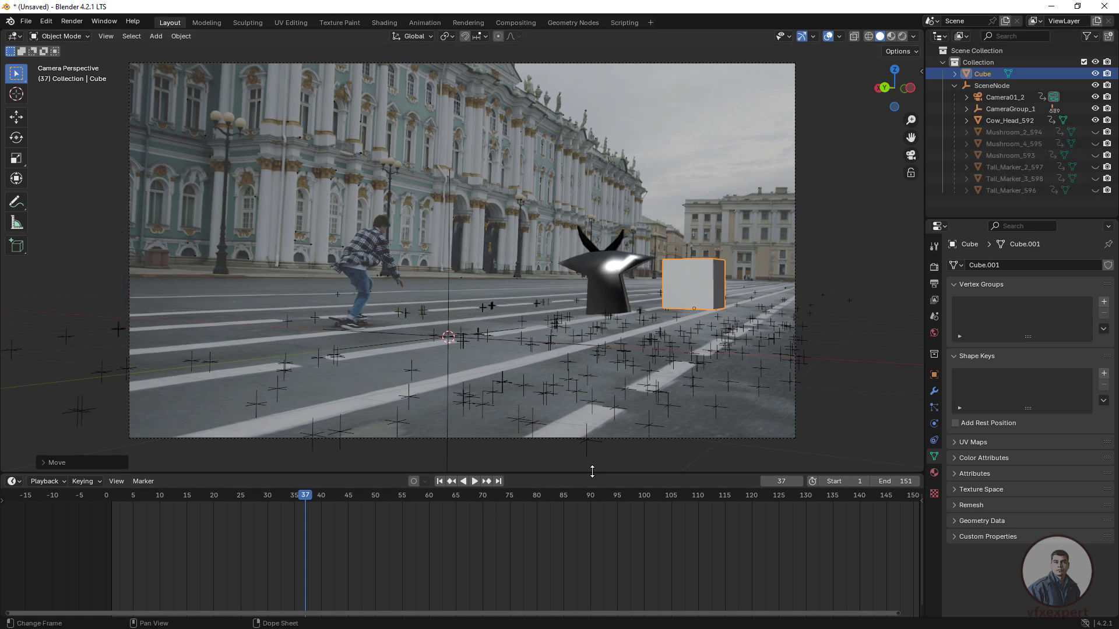
click(758, 169)
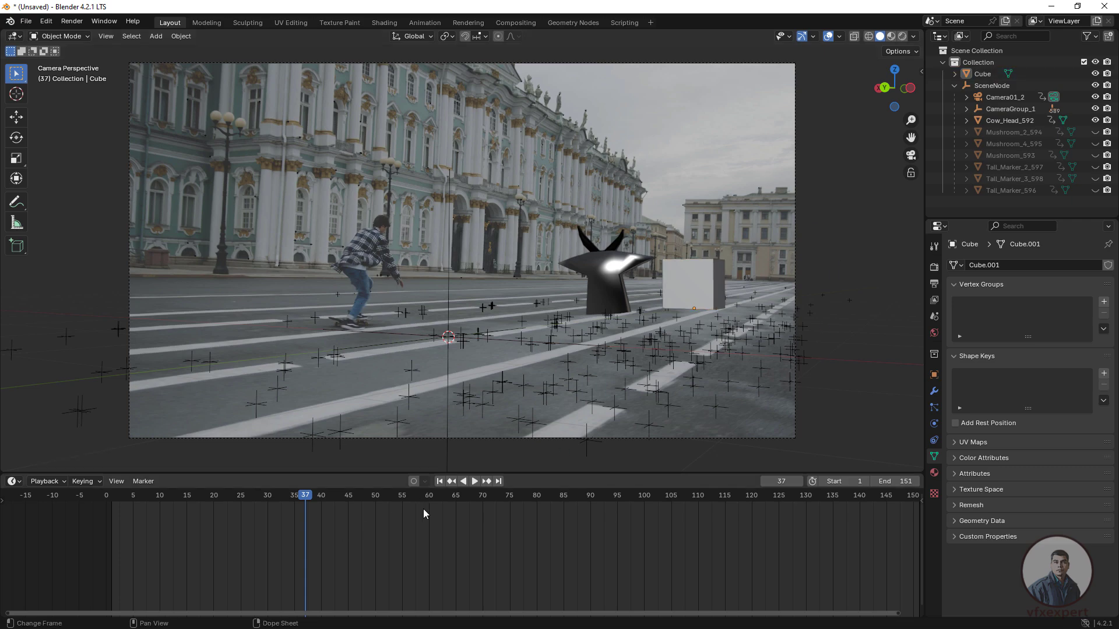
- Play the animation from frame 1 to check the moved cube against the plate, and stop at frame 53
click(439, 480)
click(474, 481)
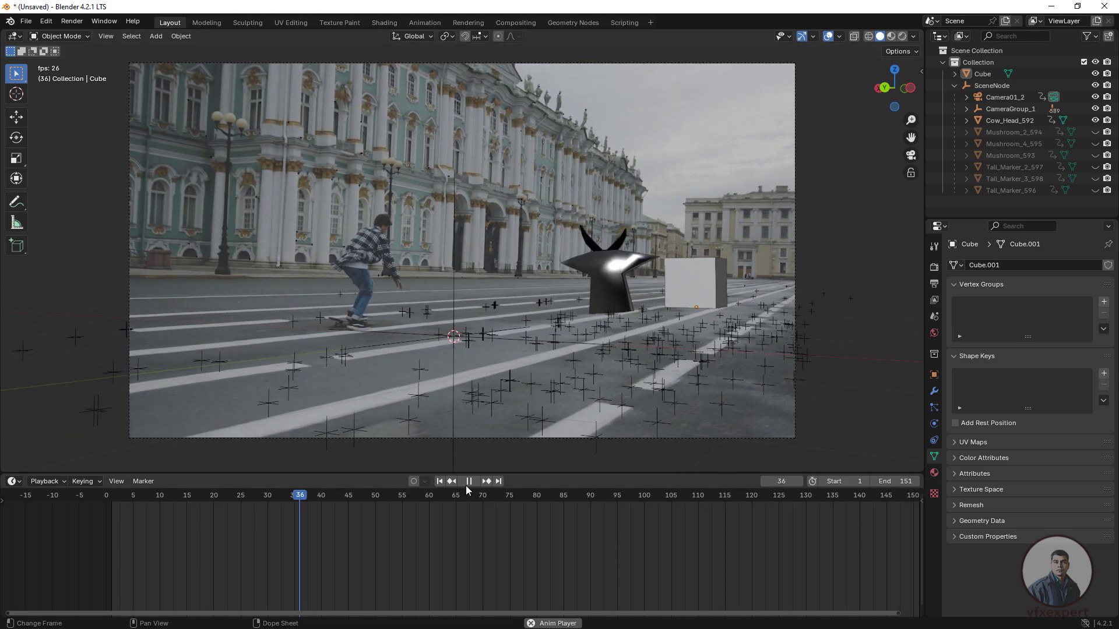
key(space)
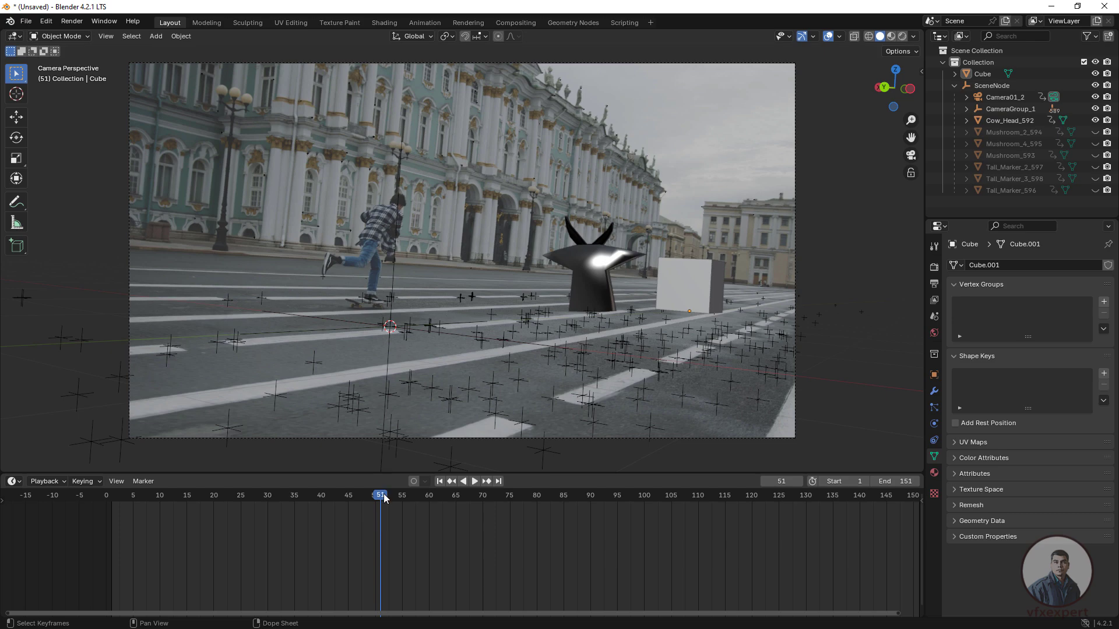
drag(492, 494, 392, 512)
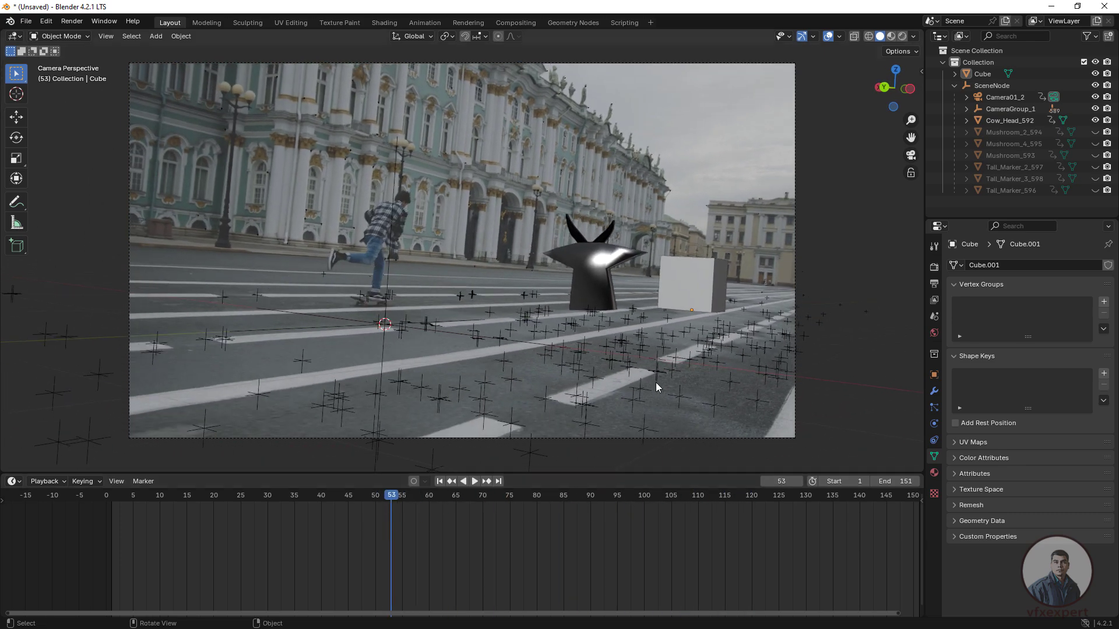
- Rotate the SceneNode about 2.93° around global Y in the back orthographic view to level the tracking points with the ground line
click(884, 88)
scroll(473, 277, up, 6)
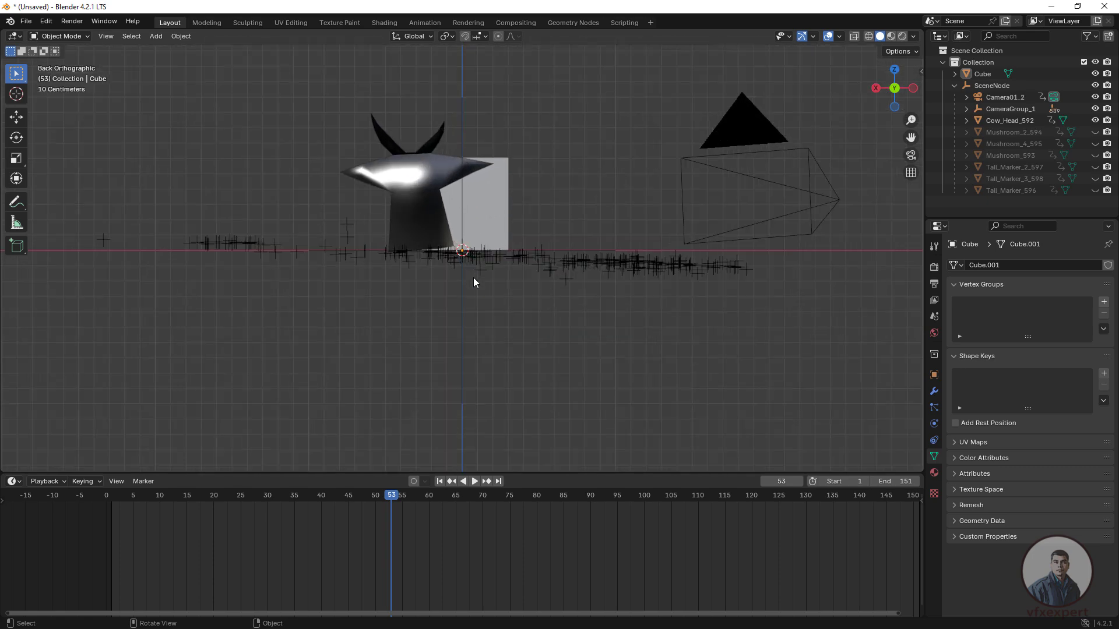
click(954, 87)
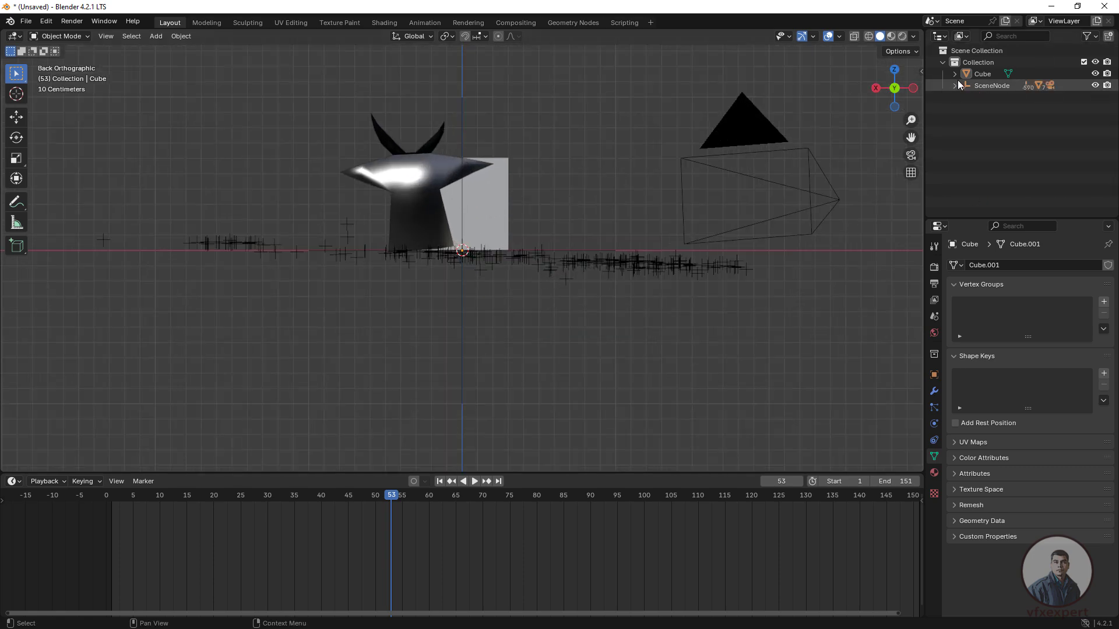
click(990, 87)
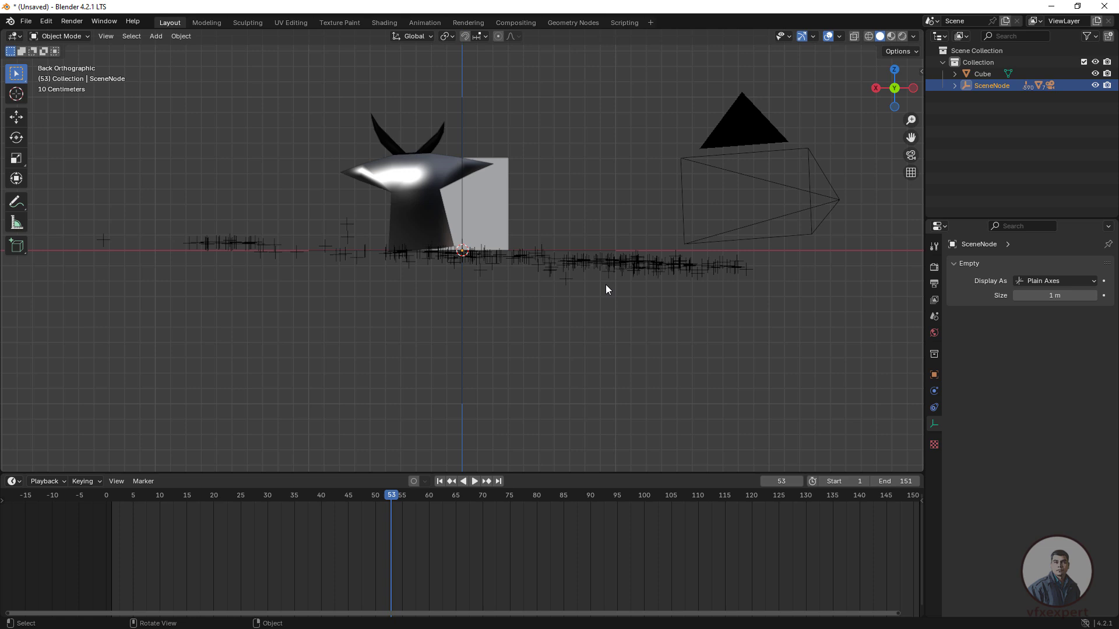
scroll(564, 282, up, 1)
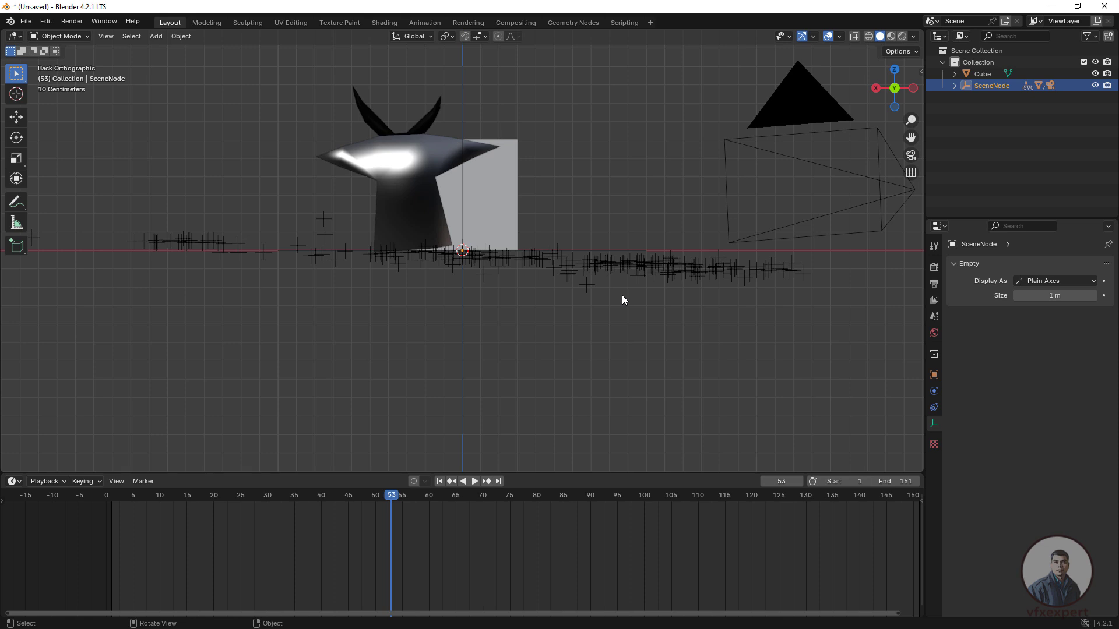
key(r)
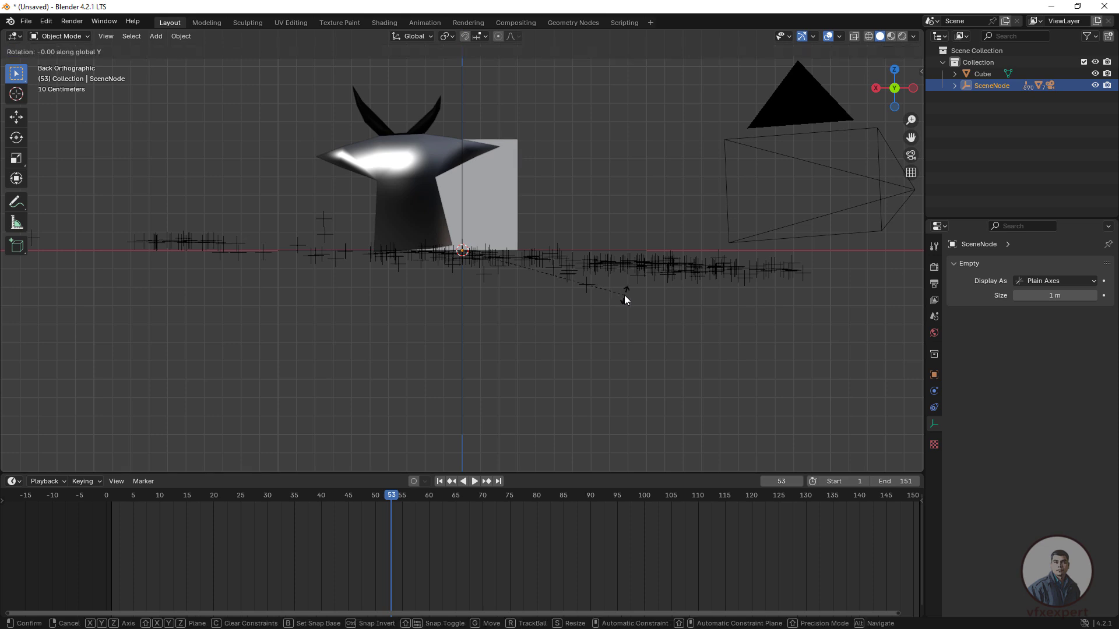
key(y)
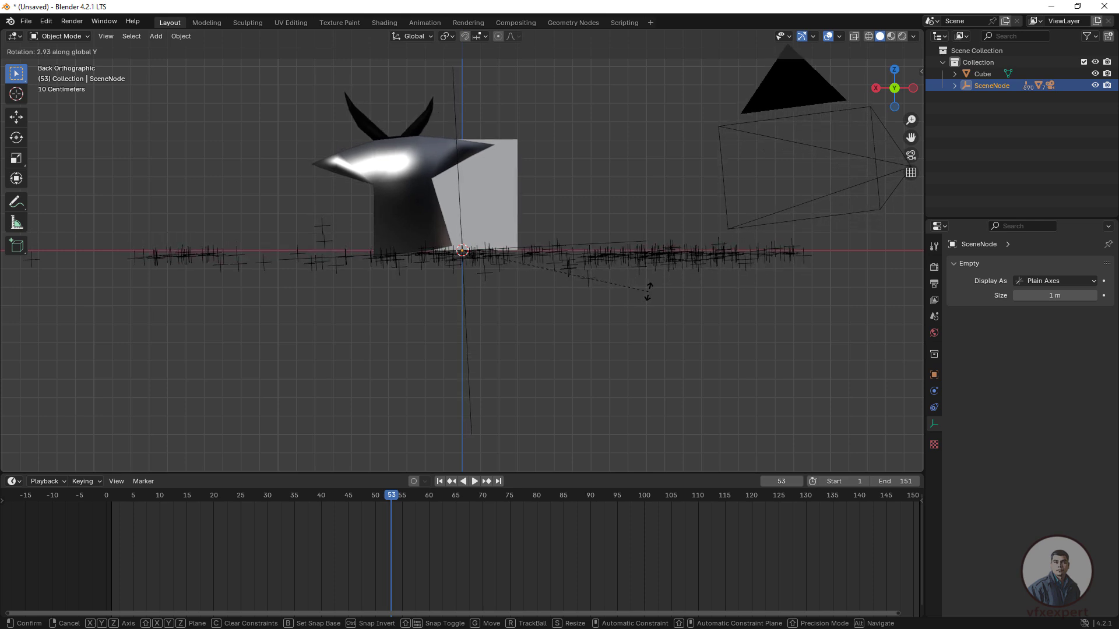
click(648, 291)
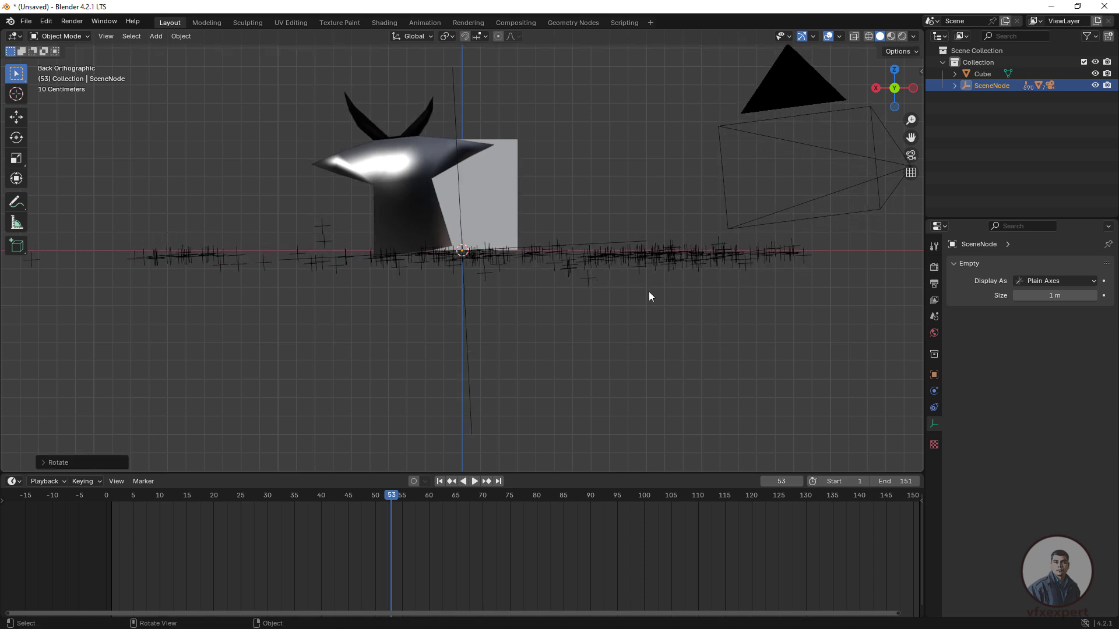
- Rotate the SceneNode about -0.43° around global X to flatten the tracking points, and return to the camera view
key(r)
key(x)
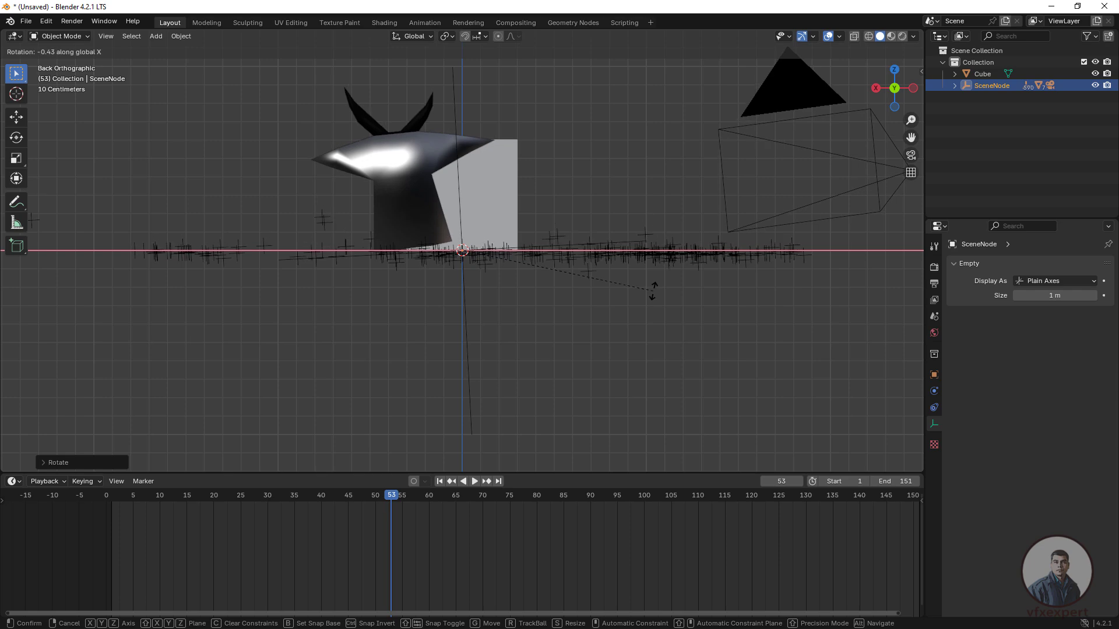
click(652, 290)
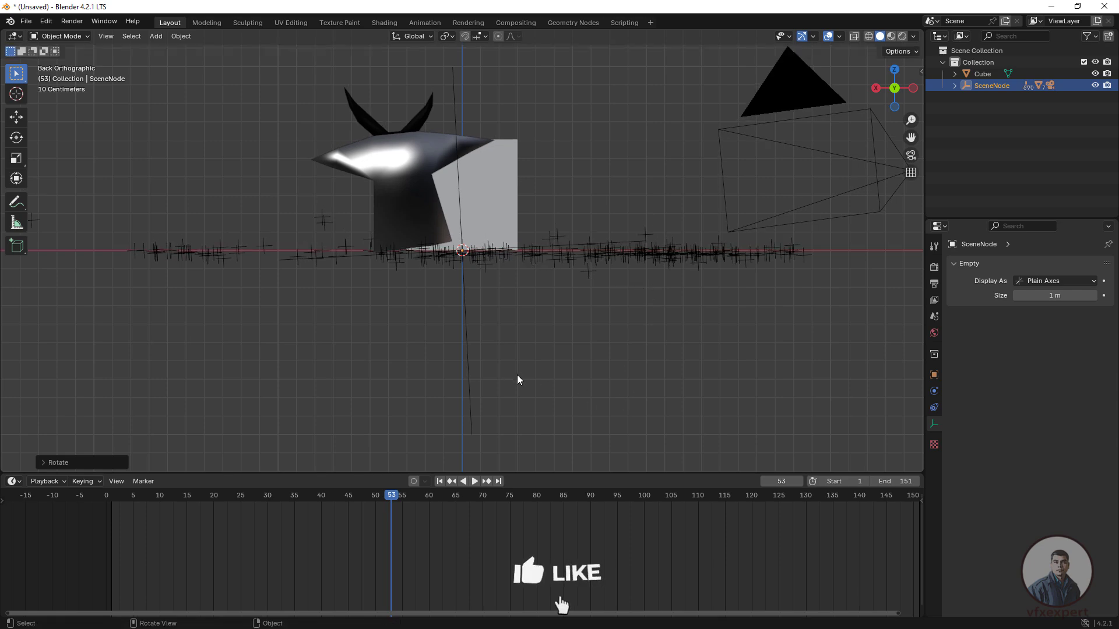
middle_drag(516, 375, 589, 378)
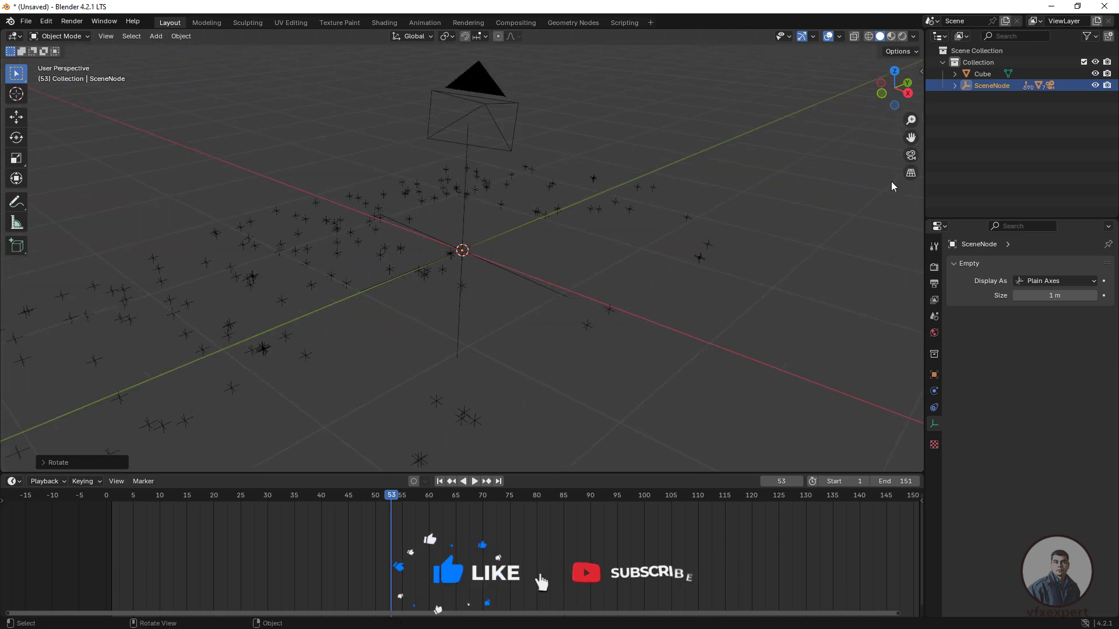
key(KP_0)
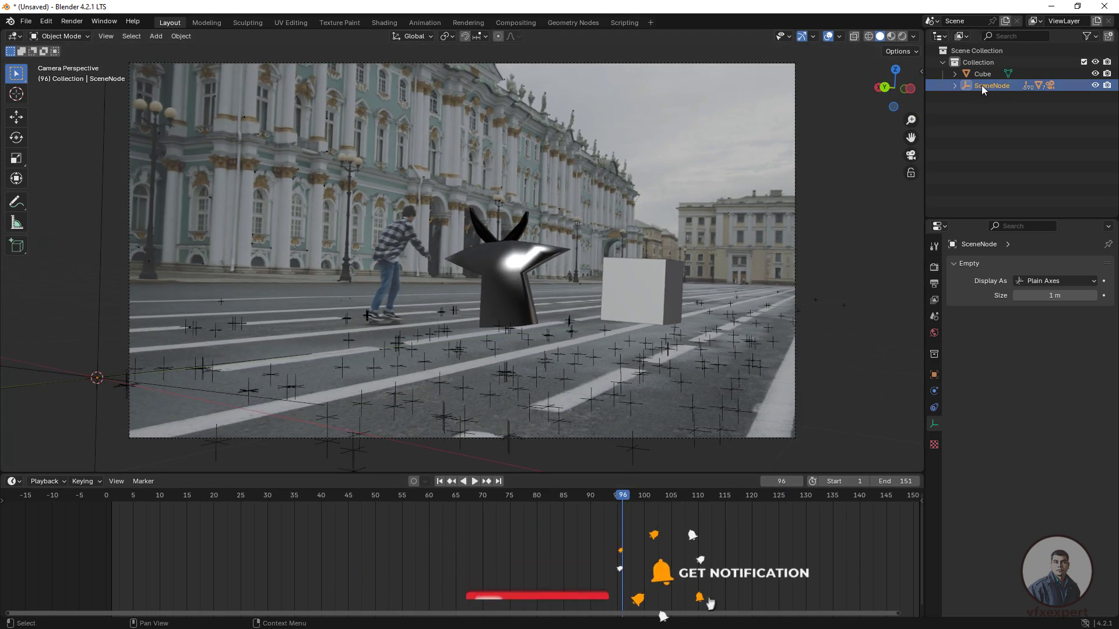
- Rotate the SceneNode slightly in the camera view at frame 96 to fine-tune the ground alignment
scroll(637, 307, up, 1)
scroll(651, 313, down, 1)
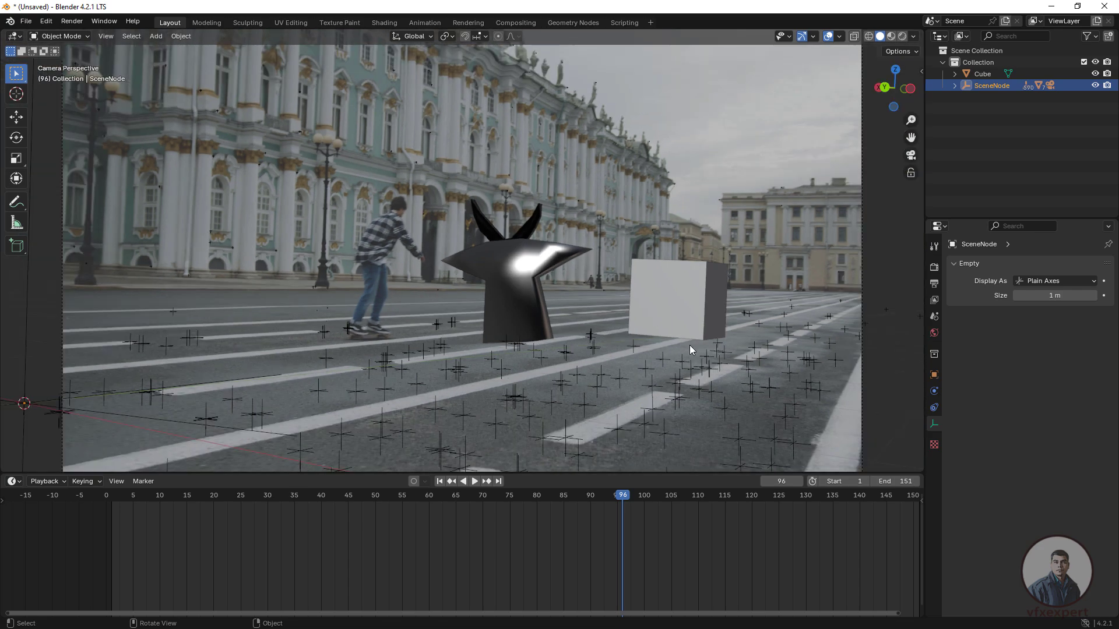
scroll(698, 340, down, 1)
scroll(629, 319, up, 1)
key(r)
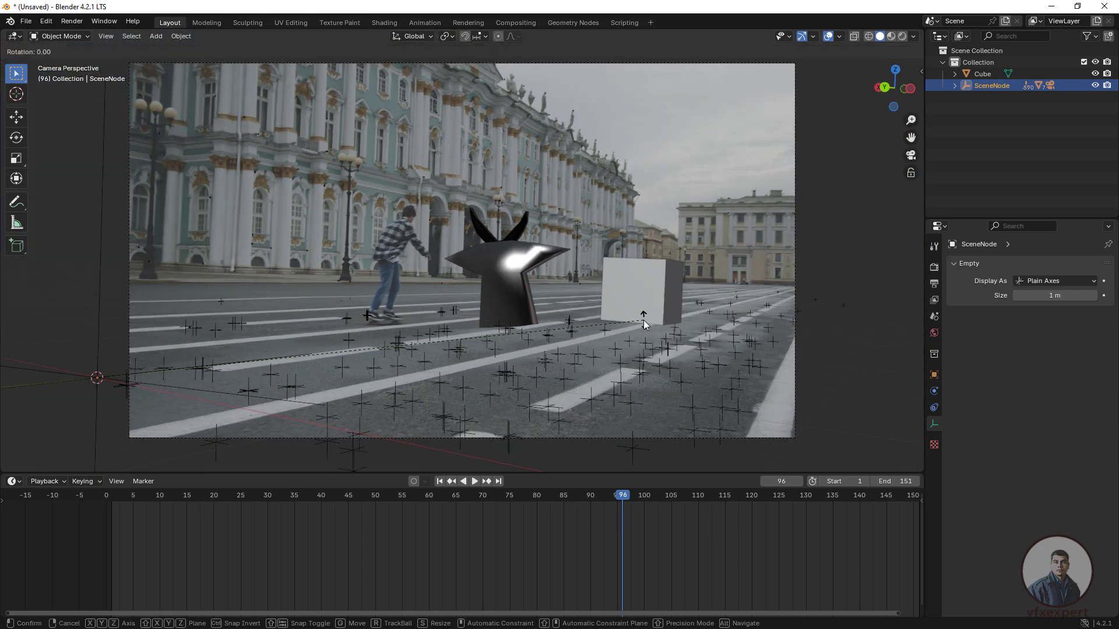
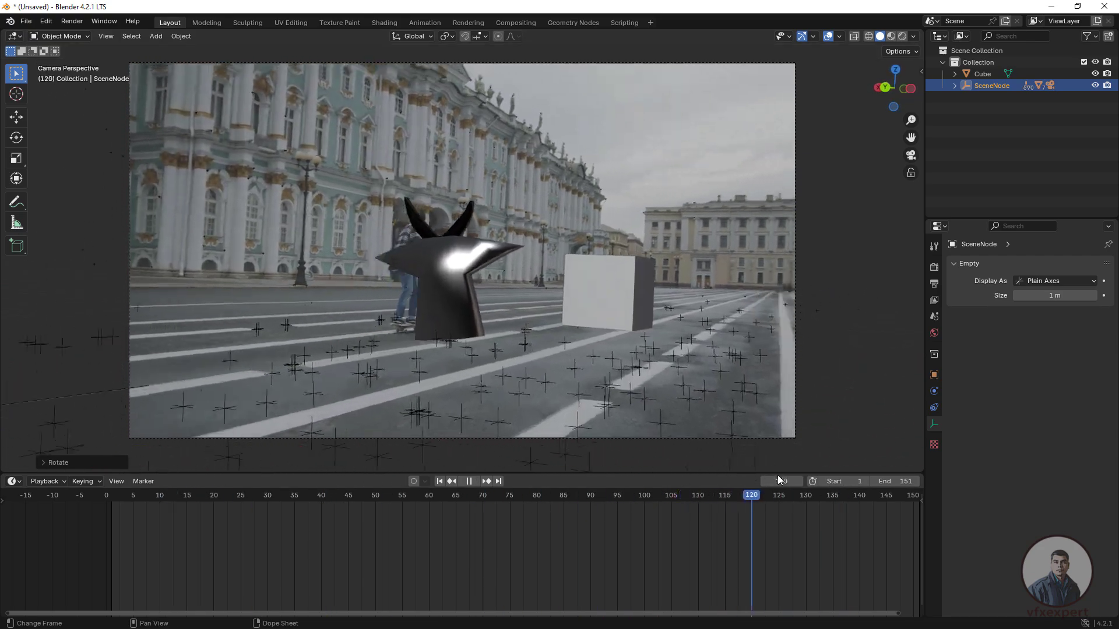
- Replay the animation from frame 1 to check the cube after the SceneNode rotation, and stop at frame 58
click(468, 480)
click(440, 481)
click(473, 481)
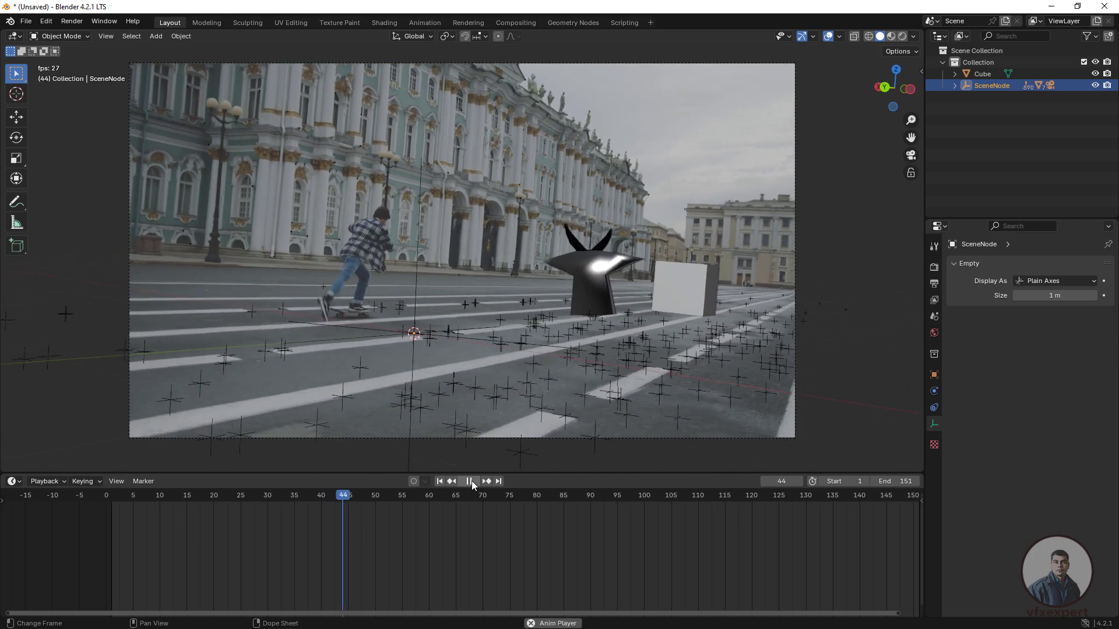
click(226, 508)
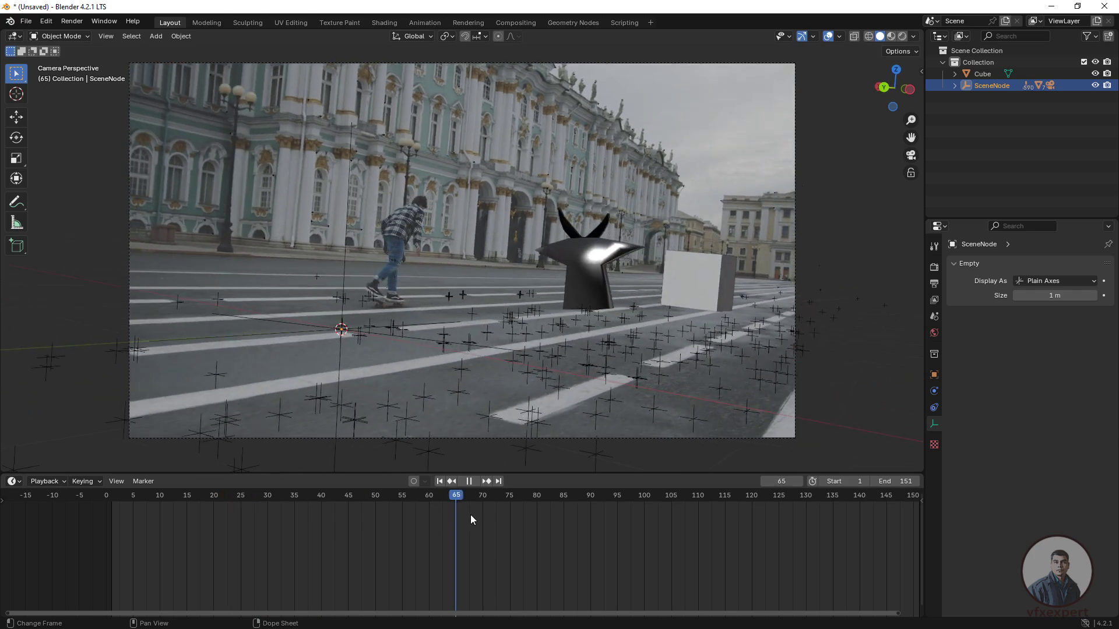
key(space)
scroll(546, 381, down, 2)
scroll(546, 384, up, 1)
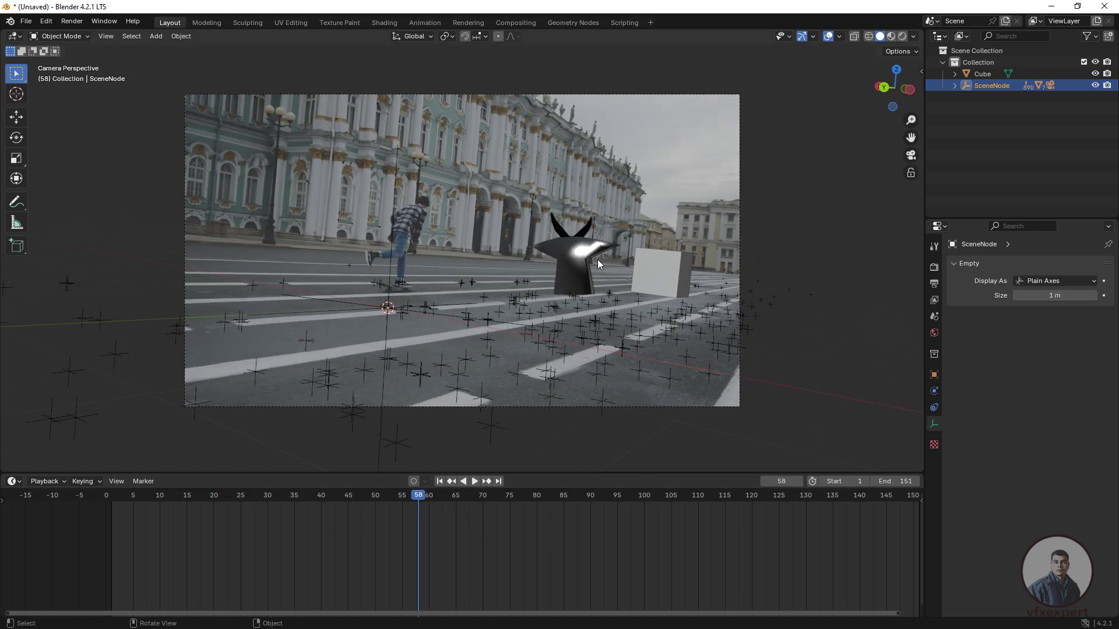
- Add a mesh grid at the scene origin and view the scene in wireframe from above
click(157, 36)
mouse_move(208, 51)
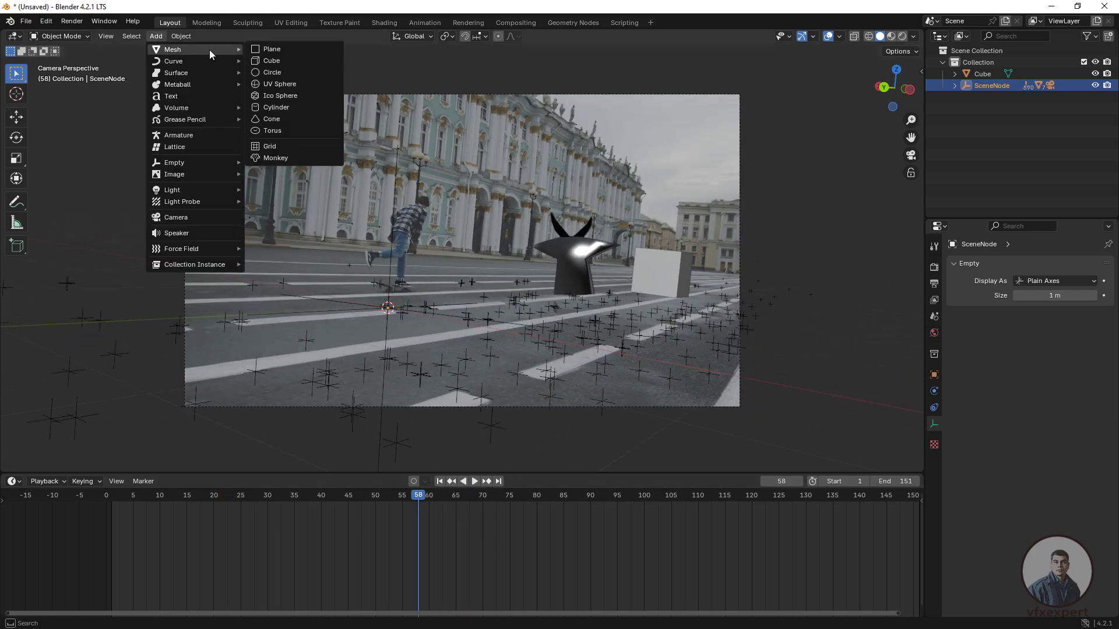
click(270, 147)
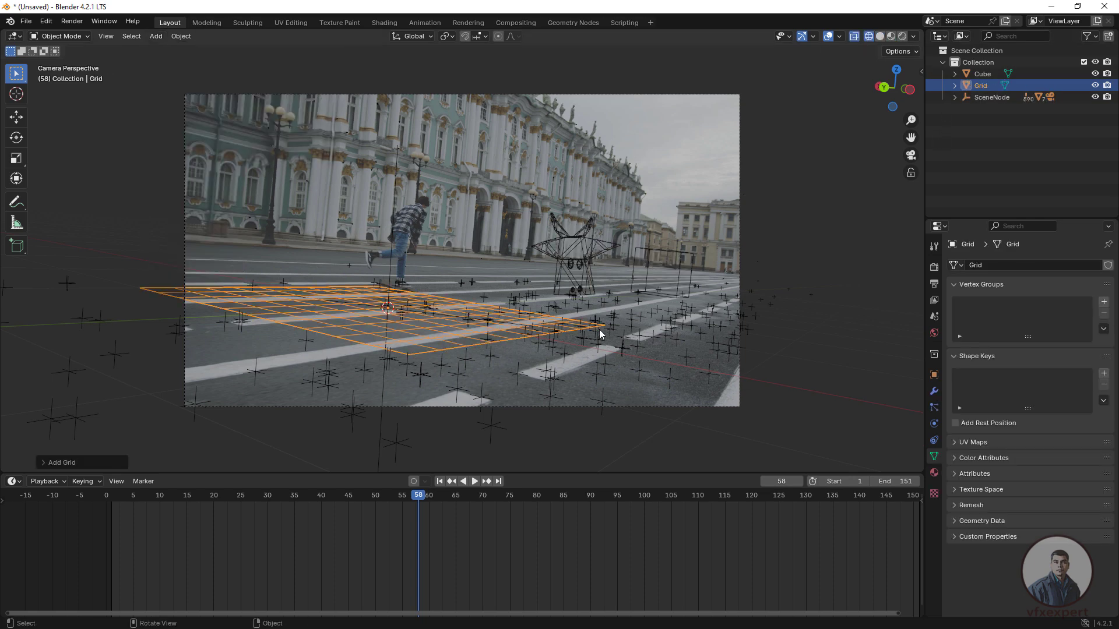
middle_drag(661, 341, 620, 389)
click(620, 390)
click(437, 345)
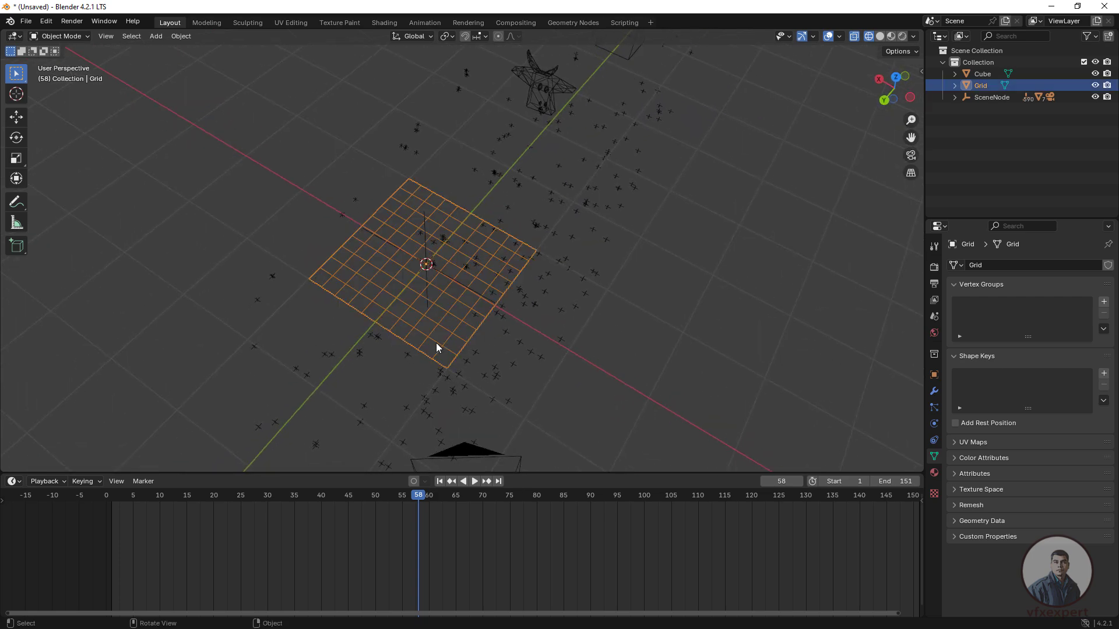
- Scale the grid up well past the tracking points and stretch it along the Y axis
key(s)
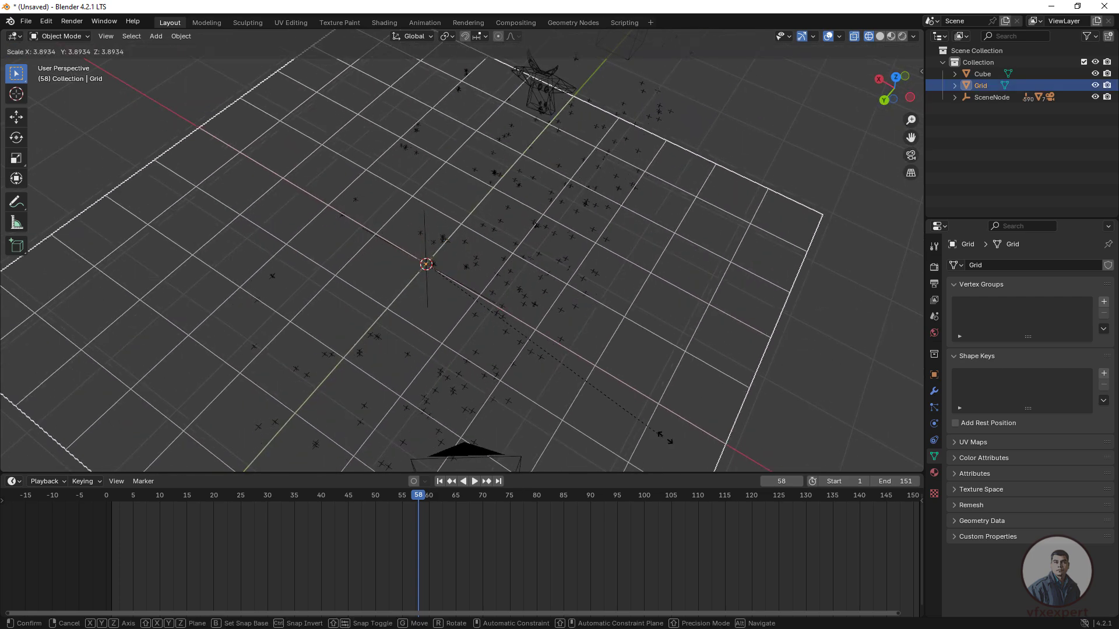
click(560, 413)
key(s)
key(y)
click(554, 331)
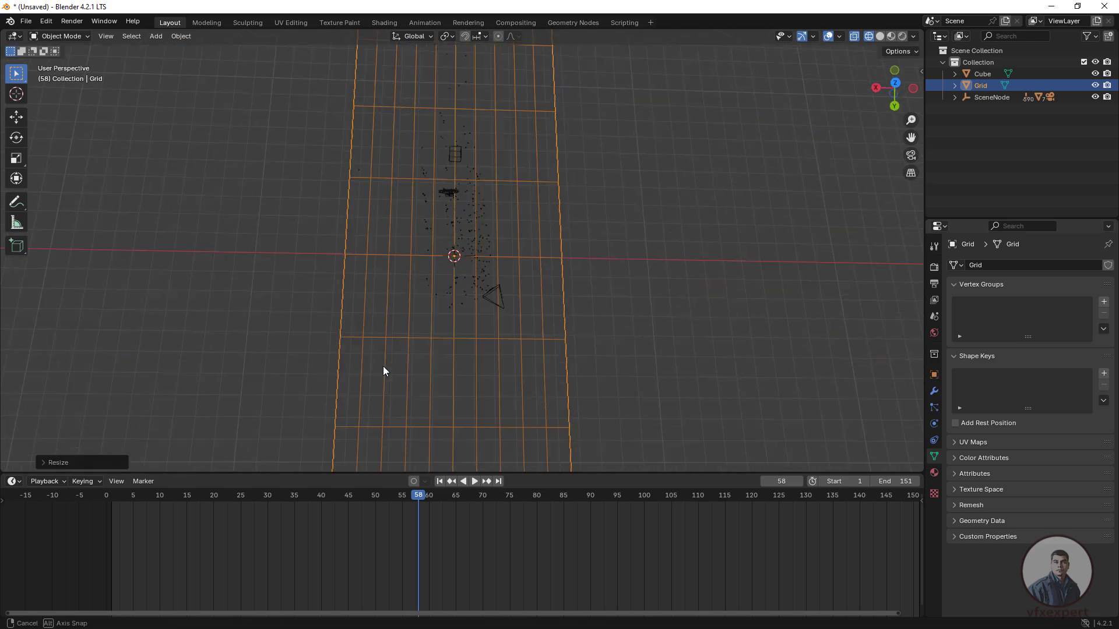
- Widen the grid along the X axis so it spreads well beyond the tracking points on both sides
key(s)
key(x)
key(Escape)
key(s)
key(x)
key(Escape)
middle_drag(462, 250, 487, 175)
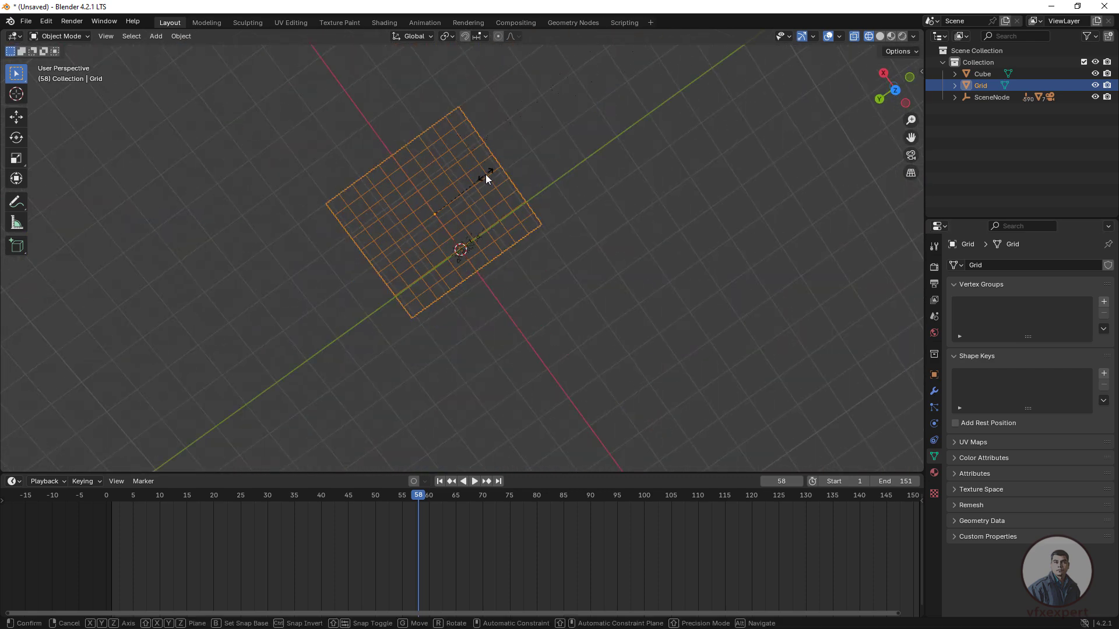
key(s)
key(x)
click(594, 249)
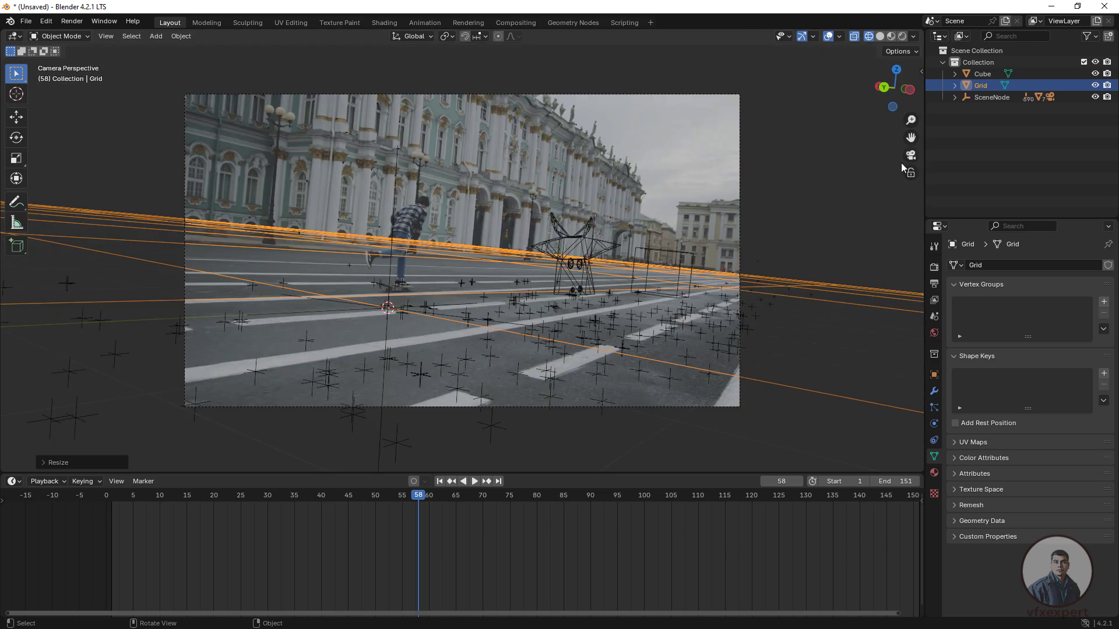
- Enlarge the whole grid uniformly while viewing it through the camera over the street footage
key(alt+a)
key(b)
drag(594, 249, 509, 268)
key(KP_0)
key(s)
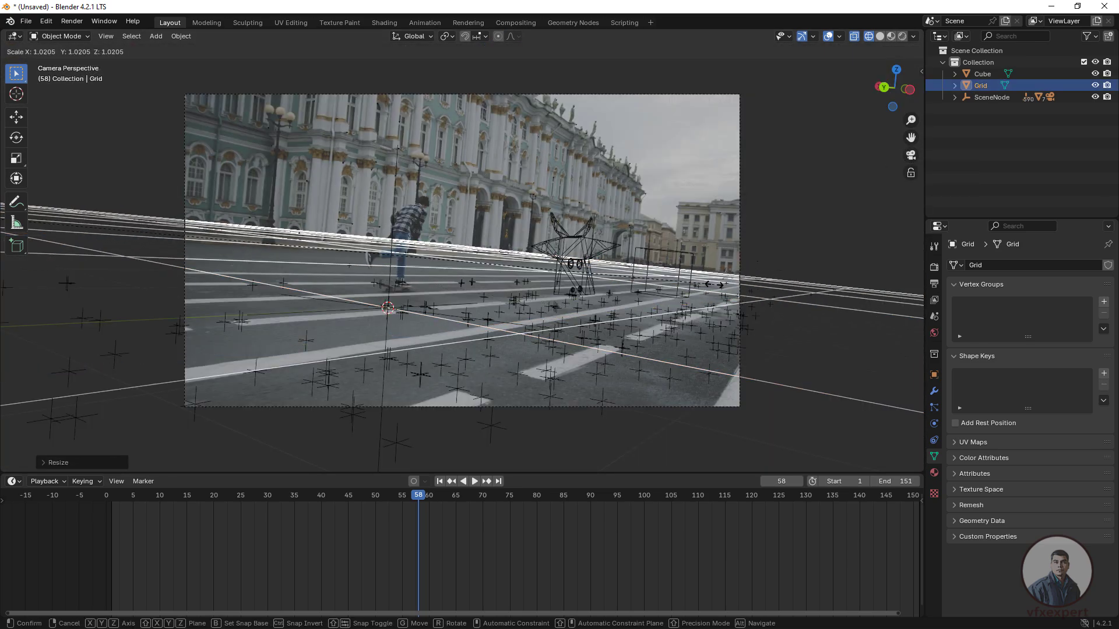
key(Return)
- Scrub the animation to frame 14 to compare the grid with the street plane, and deselect the grid
key(space)
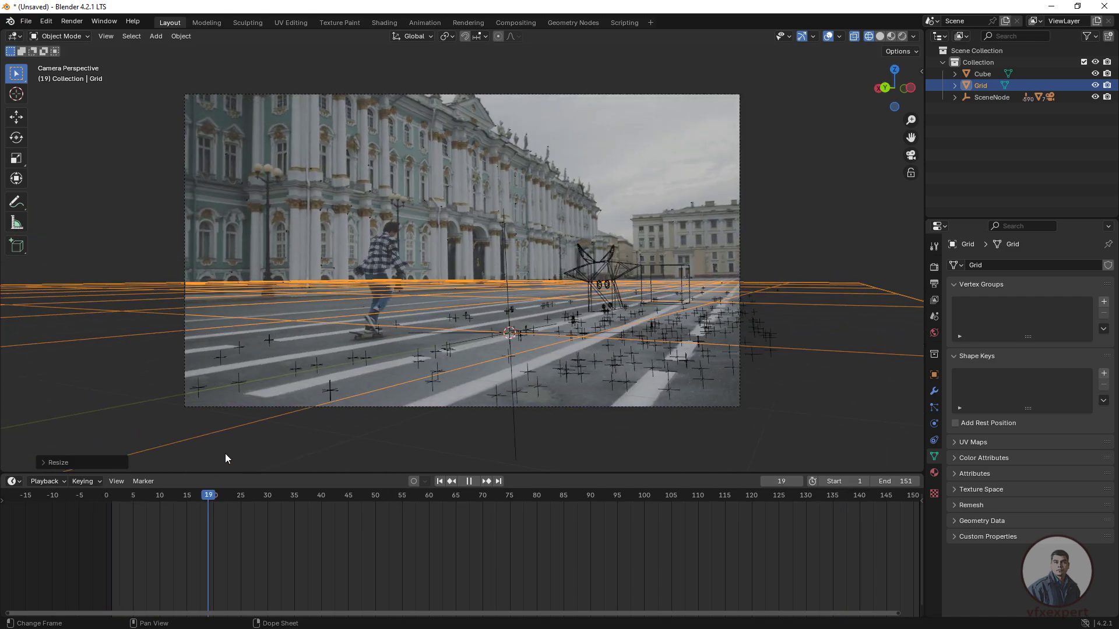
drag(221, 460, 180, 465)
key(space)
click(810, 310)
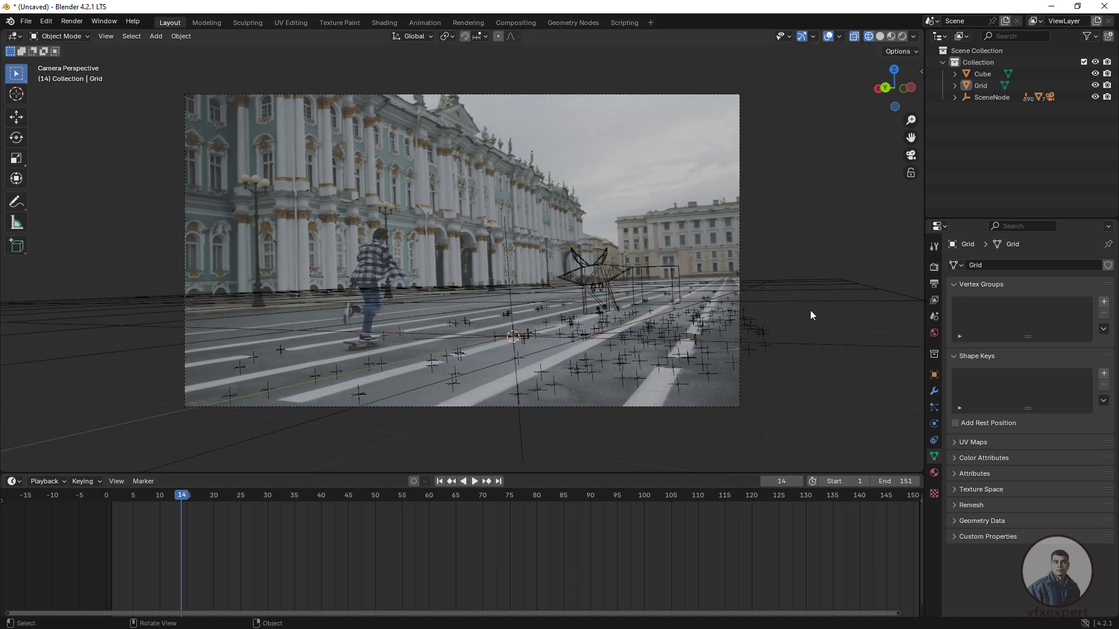
- Rotate the SceneNode slightly around the Z axis to align the tracked scene, and deselect it
click(809, 299)
click(989, 97)
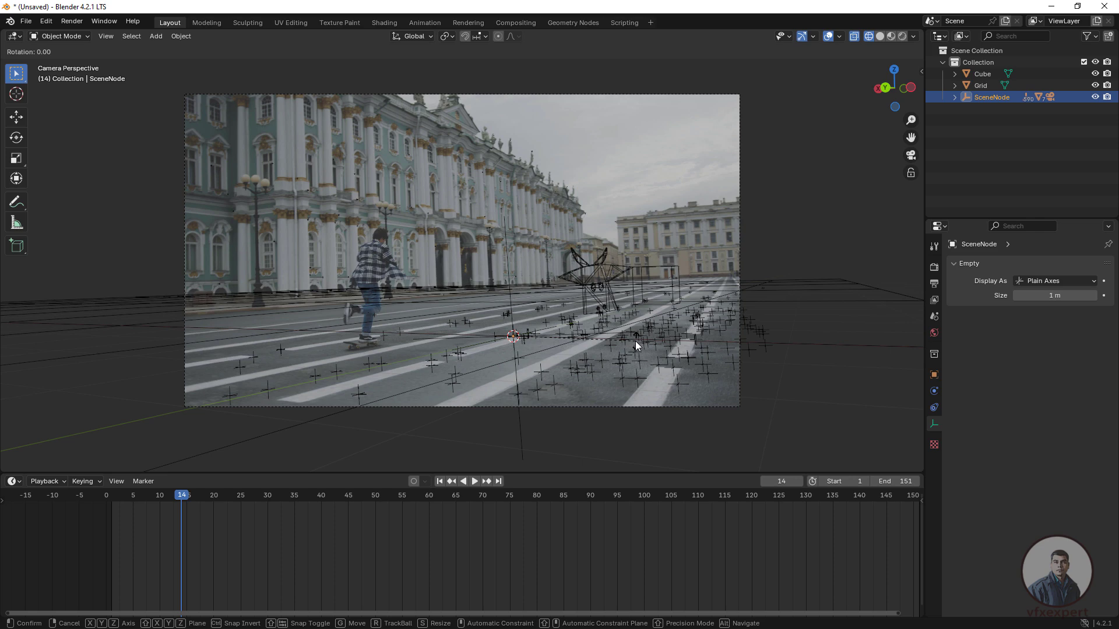
key(z)
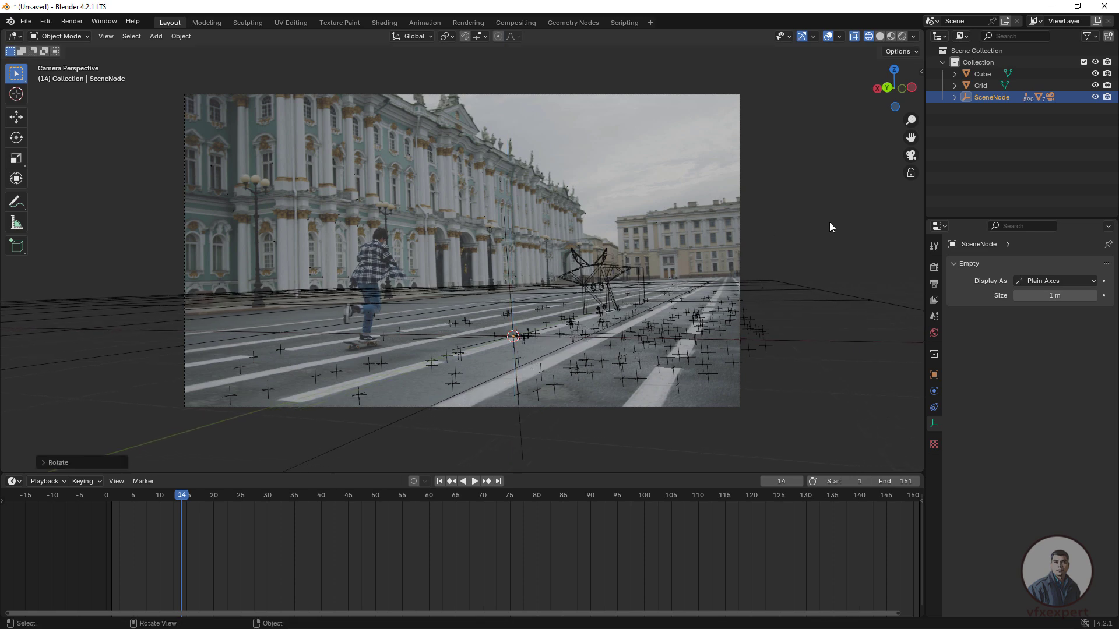
click(852, 203)
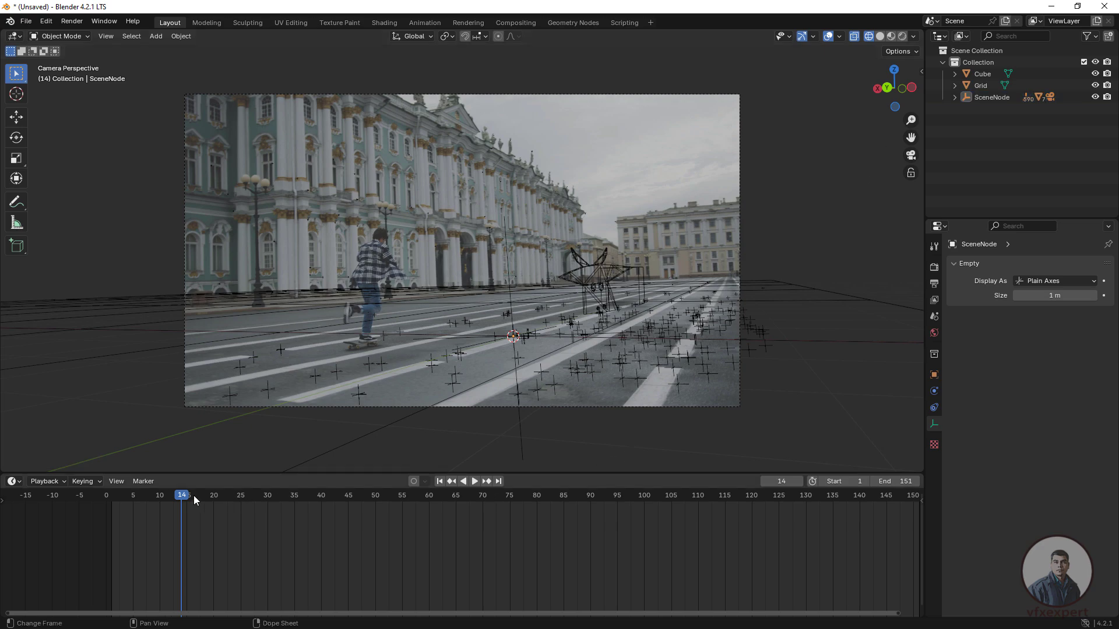
- Select the grid and play the shot from the first frame to check the alignment against the street, ending on frame 42
key(space)
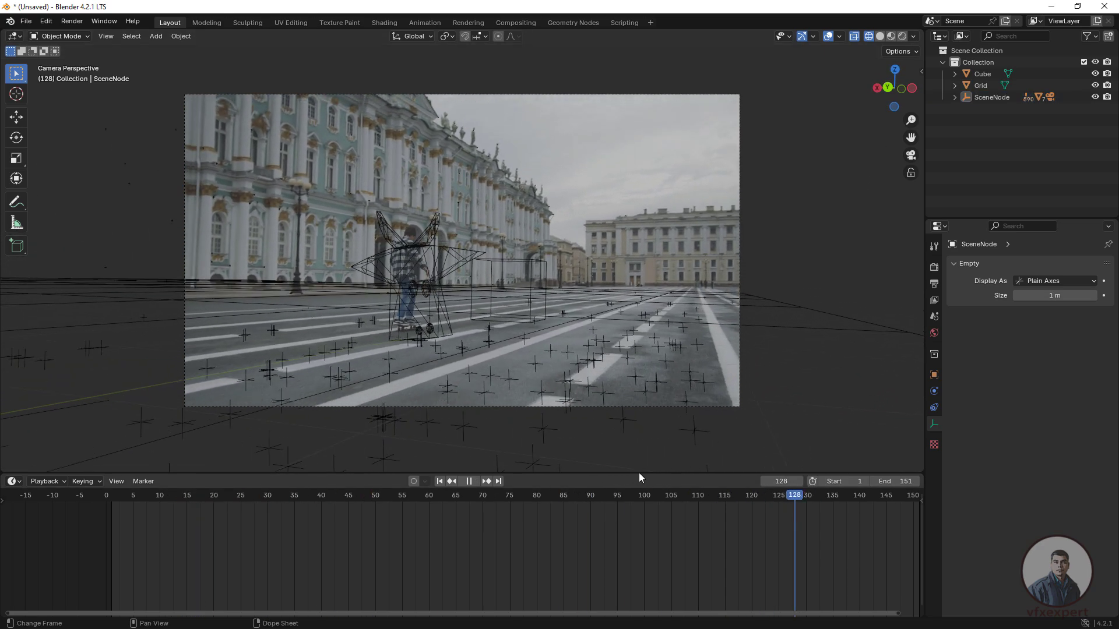
key(space)
click(823, 313)
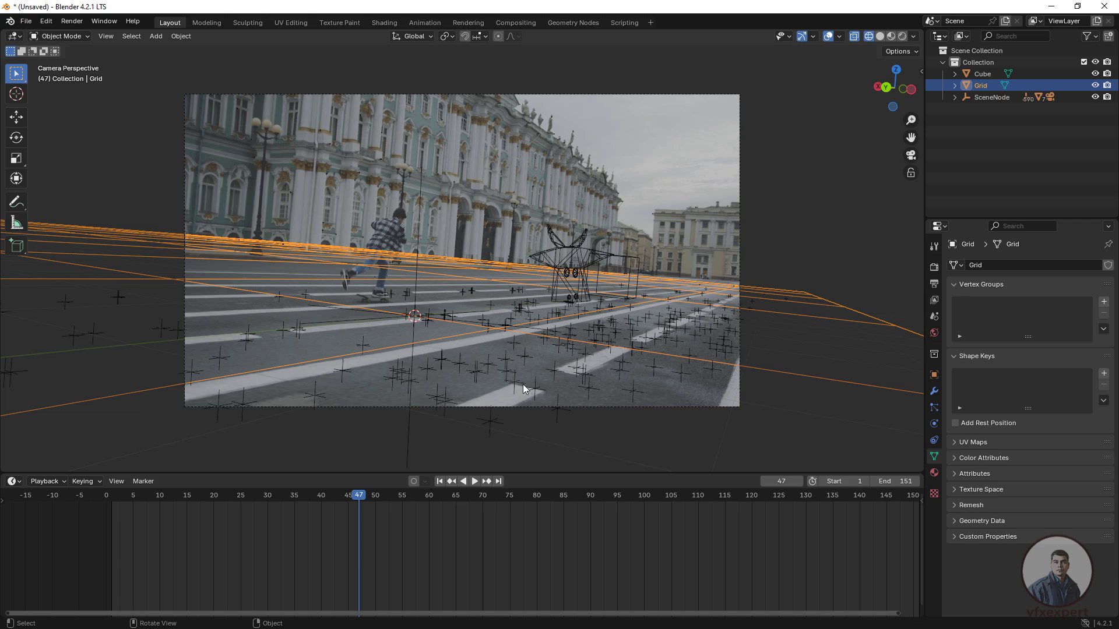
click(439, 481)
click(475, 482)
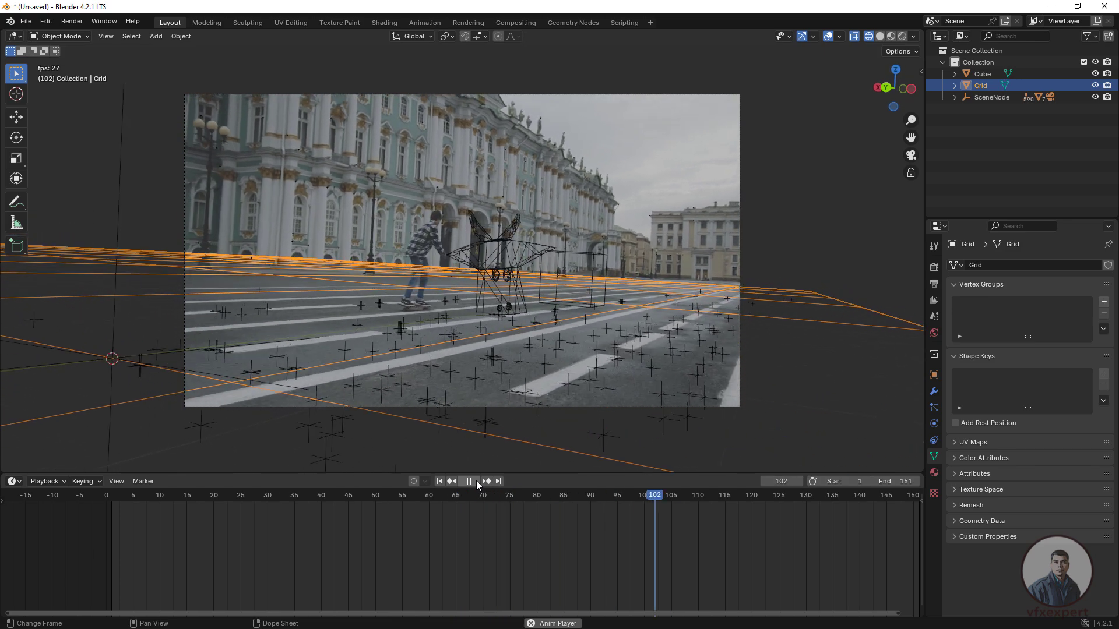
click(476, 481)
click(333, 505)
scroll(648, 363, up, 2)
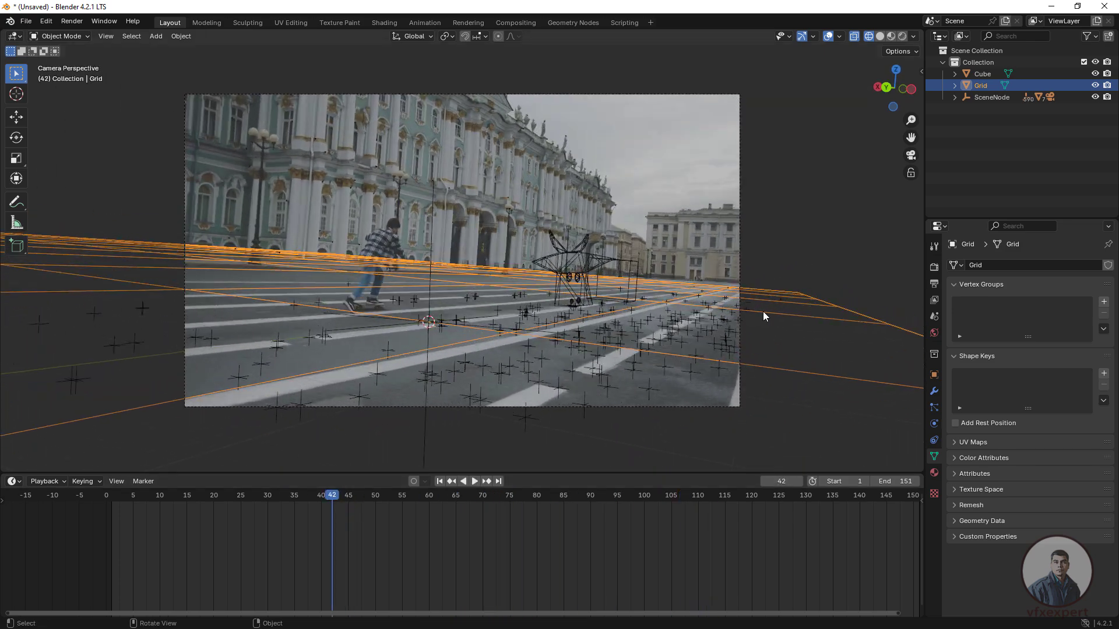
- Leave the camera view, narrow the grid along the X axis and reposition it around the tracking points
click(911, 156)
click(491, 170)
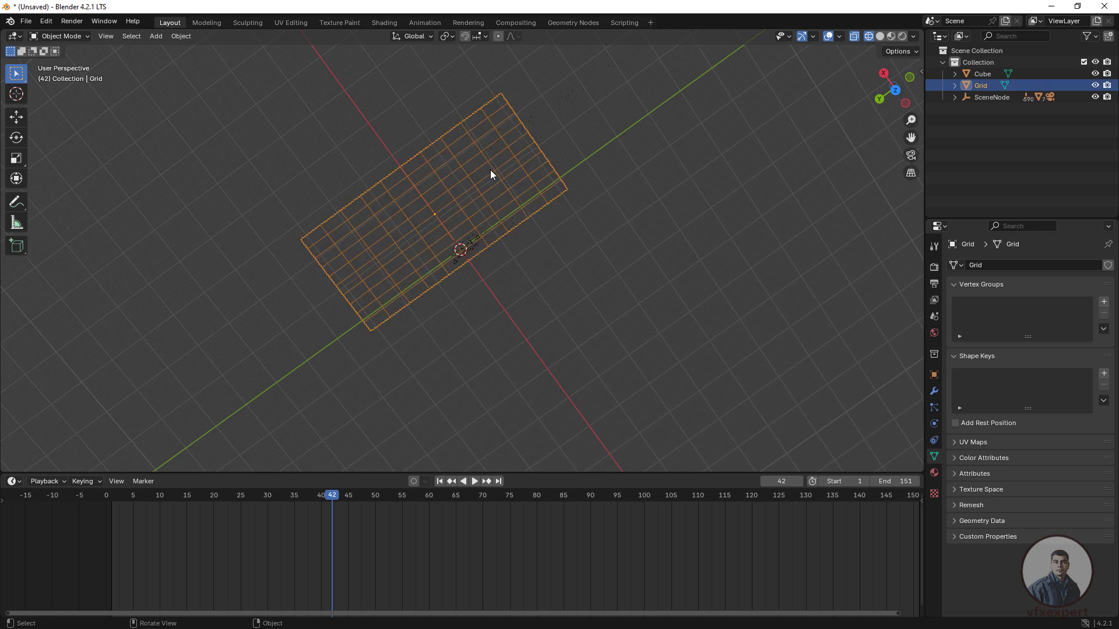
key(s)
key(x)
click(467, 170)
key(g)
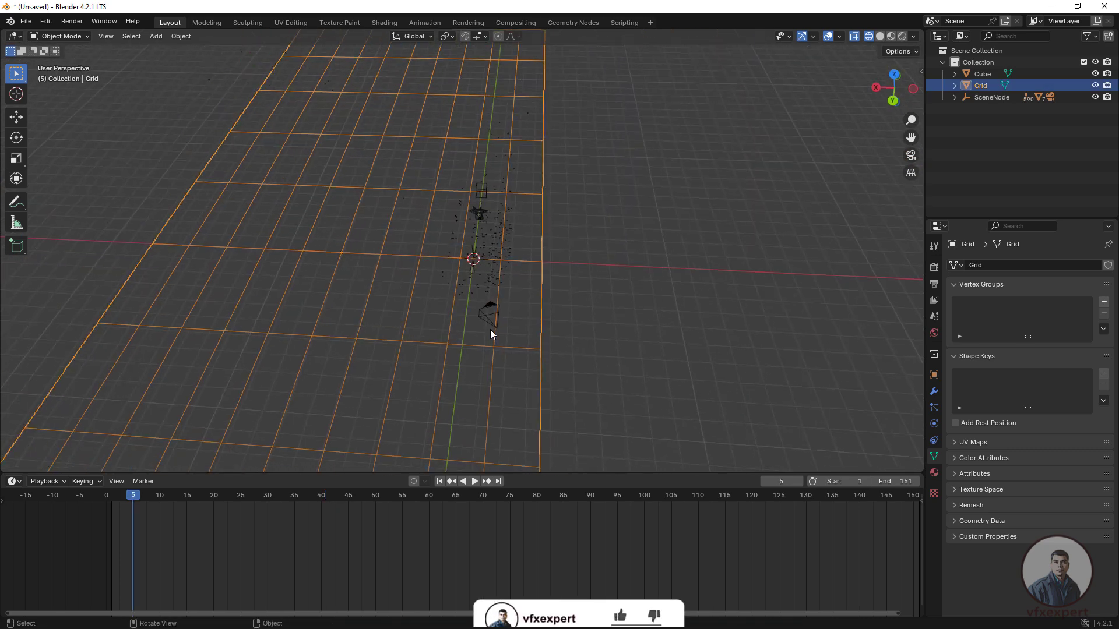
- Narrow the grid further along the X axis and shift it along X over the tracking points
key(s)
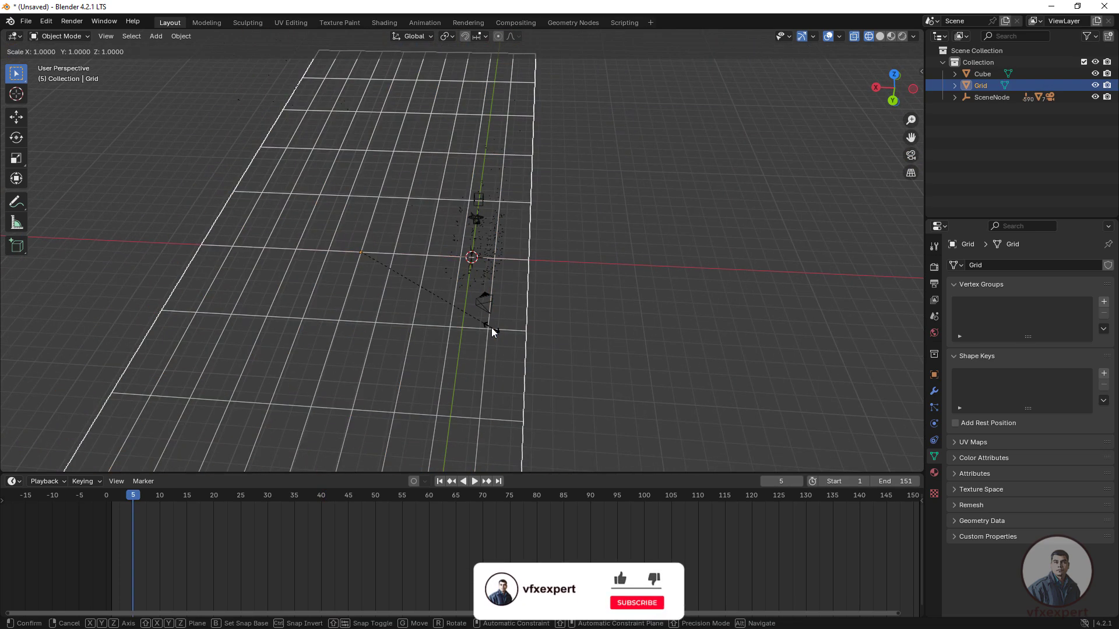
key(x)
click(461, 325)
key(g)
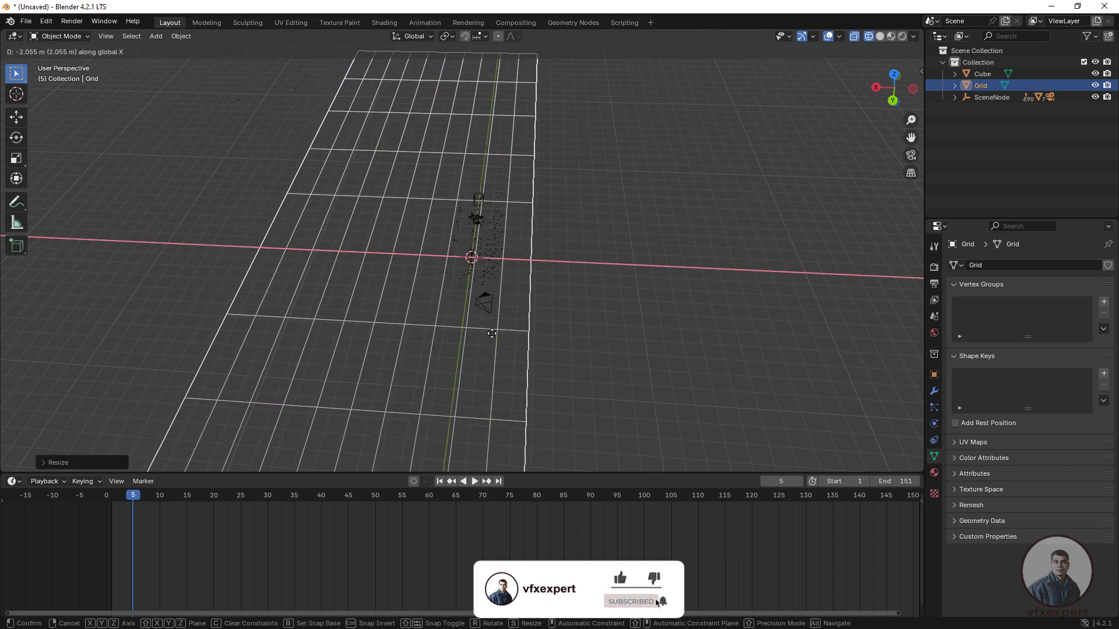
click(550, 376)
- Move the grid along the Y axis and return to the camera view over the street footage
middle_drag(550, 376, 398, 365)
key(g)
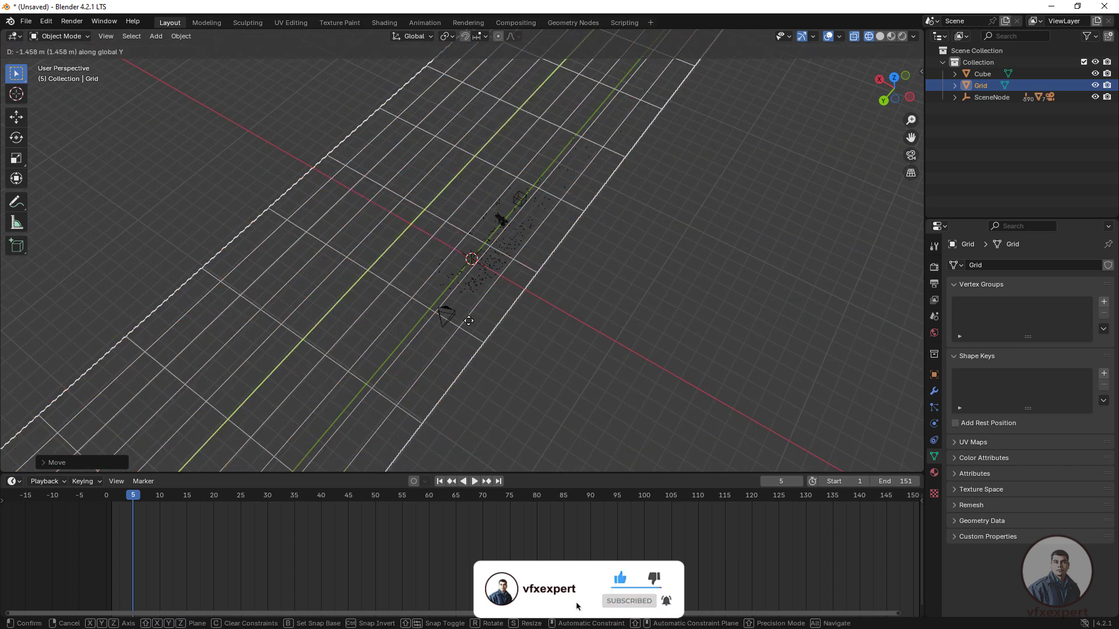
click(546, 260)
click(910, 156)
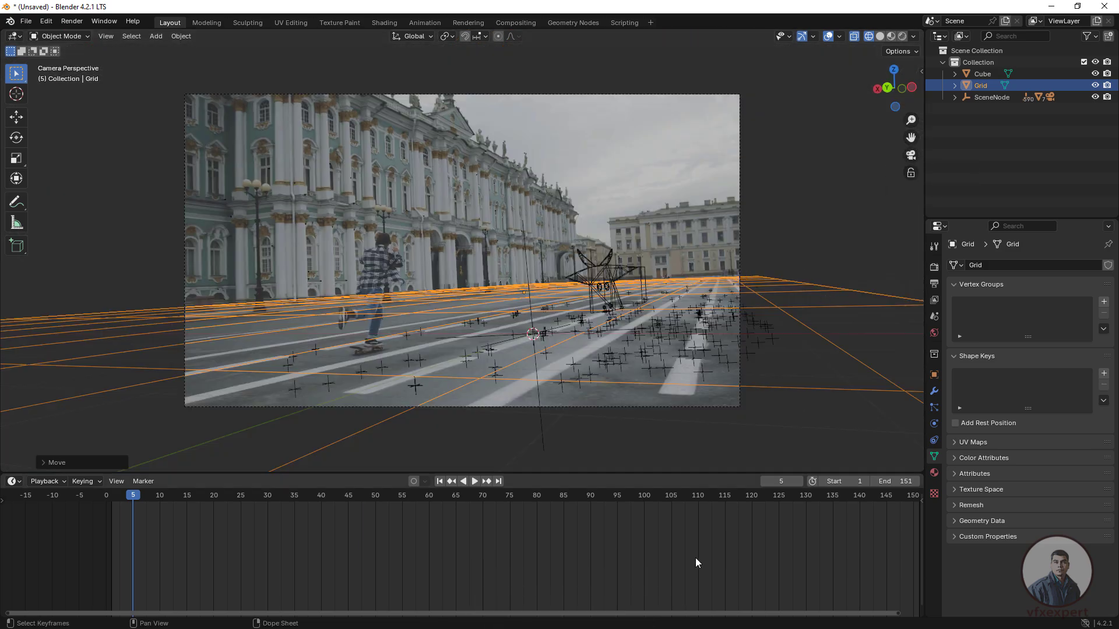
- Play the animation from the first frame and scrub back and forth to check that the grid sticks to the street
click(440, 481)
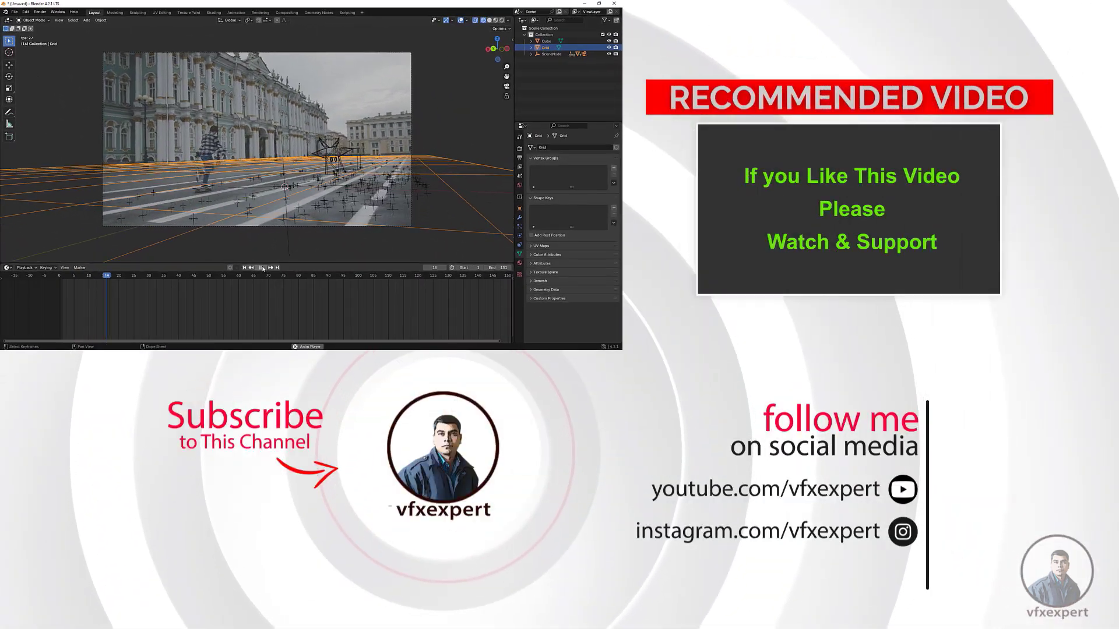
key(space)
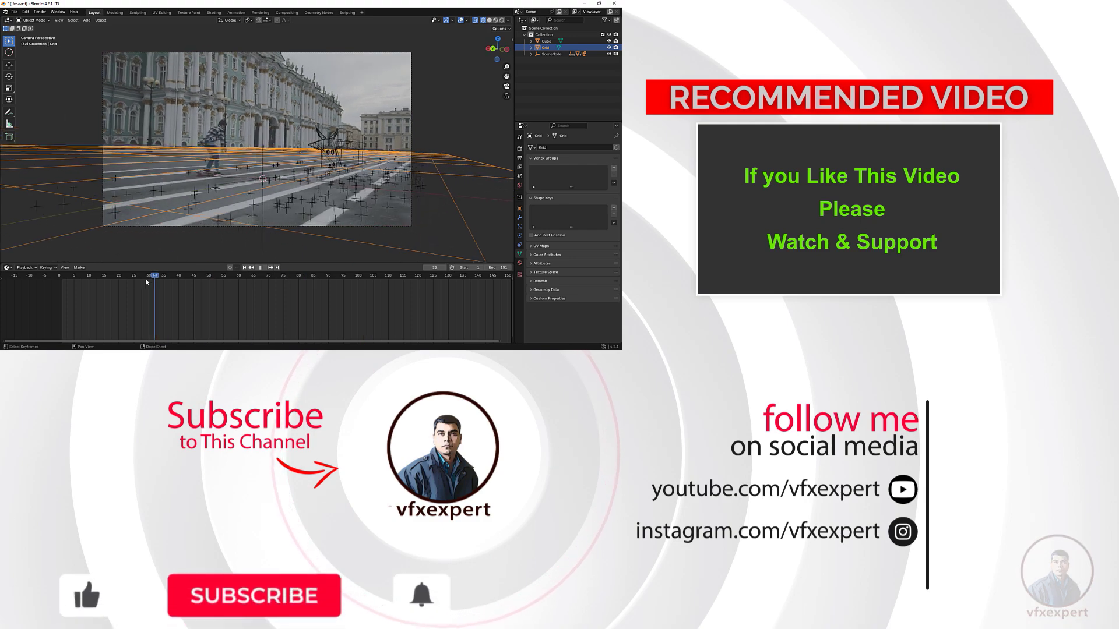
click(126, 286)
drag(154, 286, 330, 283)
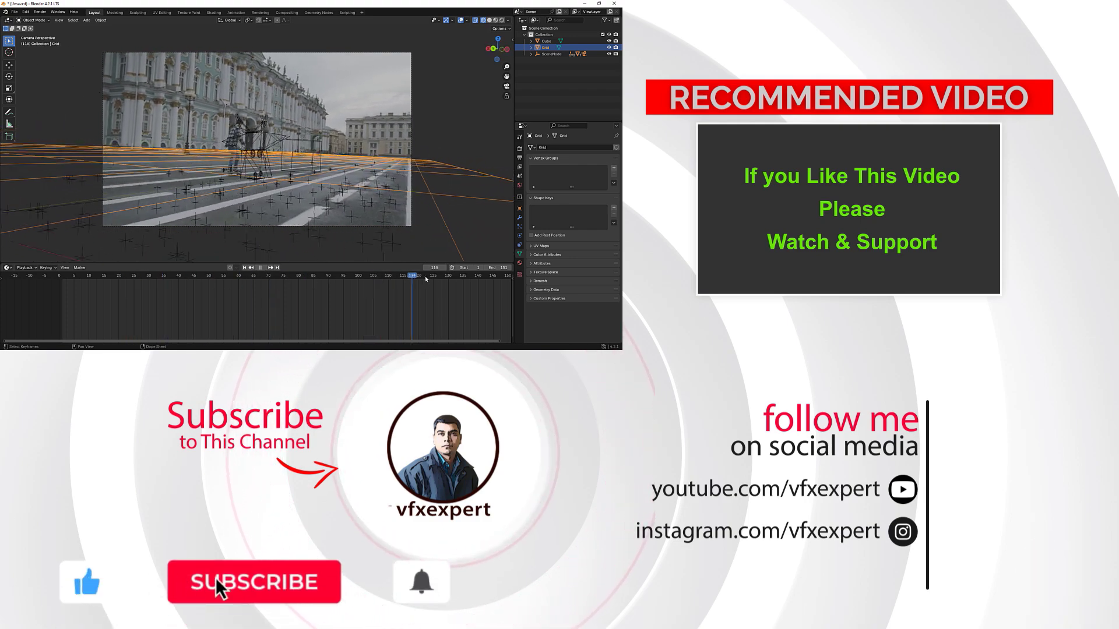
drag(426, 279, 118, 280)
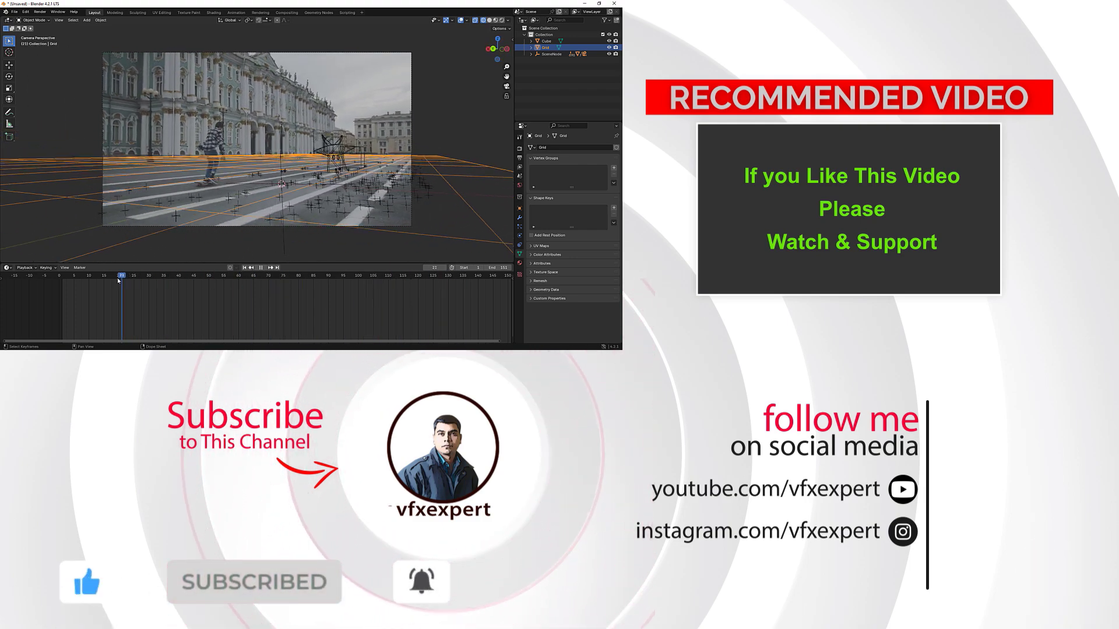